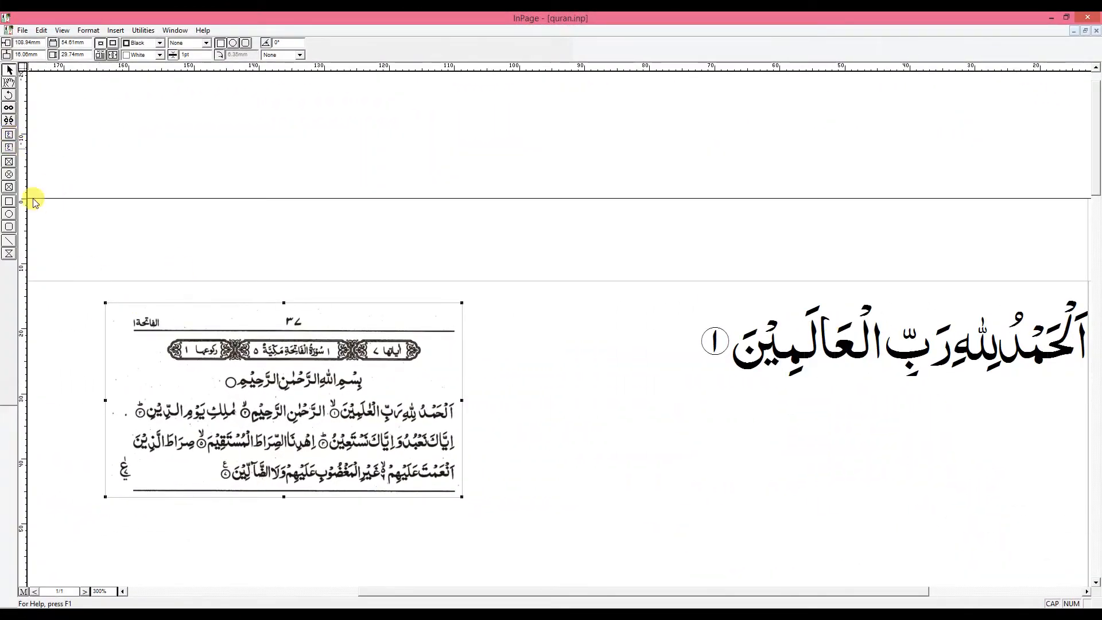
# Draw a text box about 2.2 mm wide in the empty area below the verse and enter لا
pyautogui.click(10, 82)
pyautogui.click(681, 317)
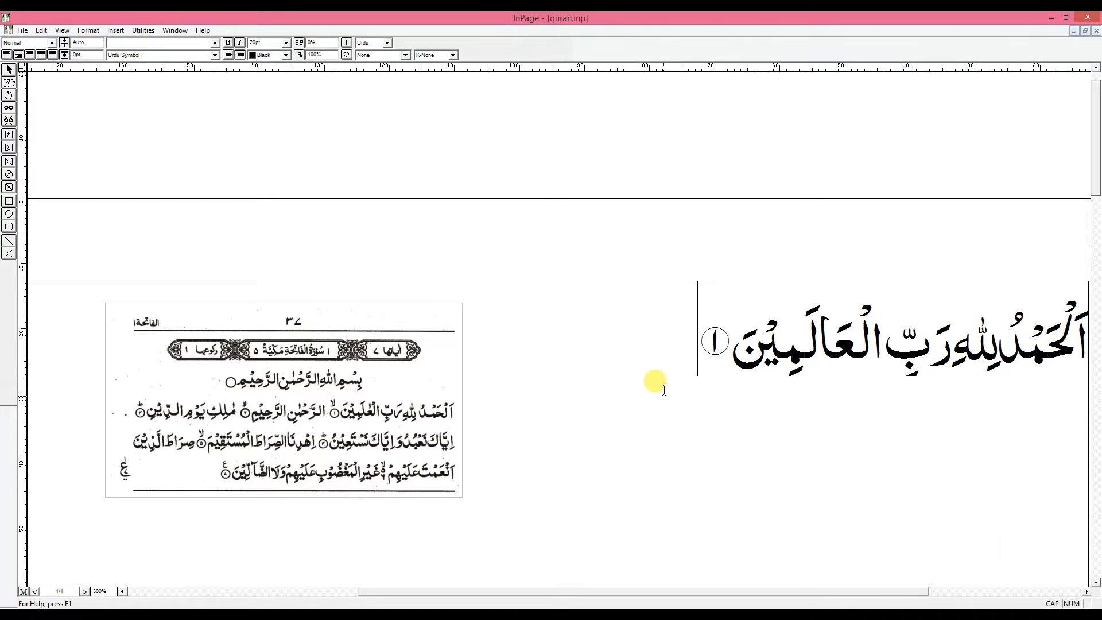
pyautogui.click(10, 148)
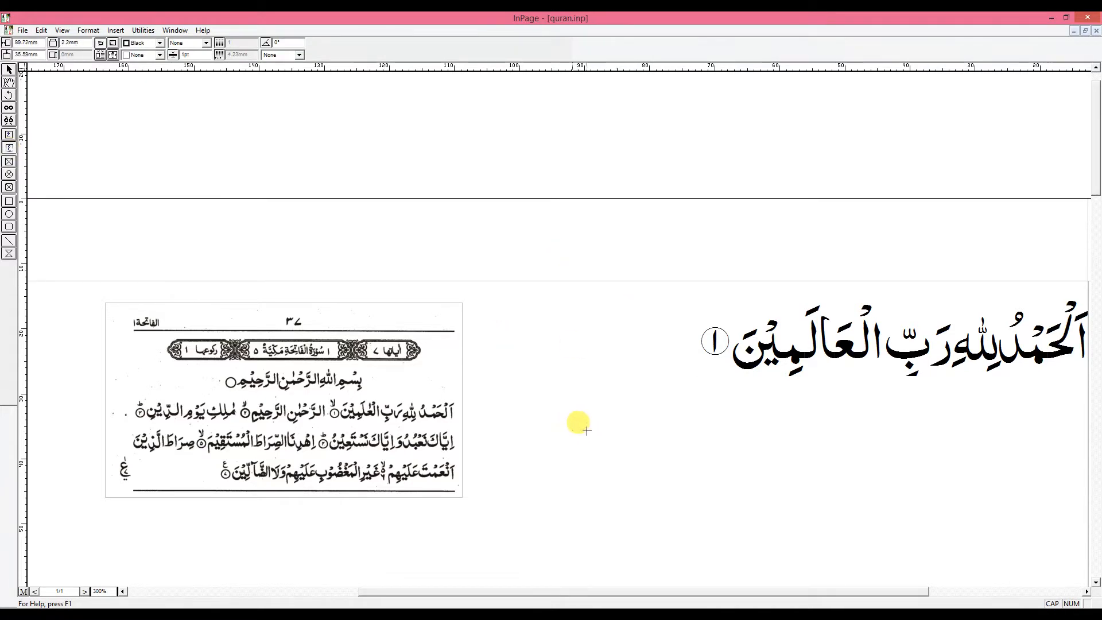
pyautogui.moveTo(572, 430); pyautogui.dragTo(587, 476)
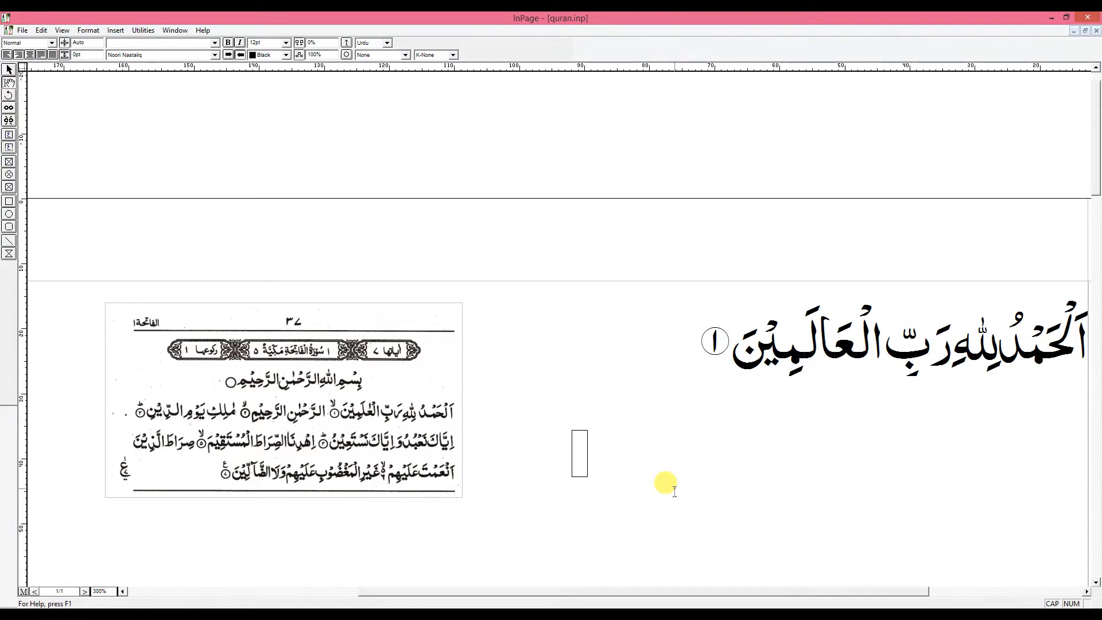
pyautogui.write('لا')
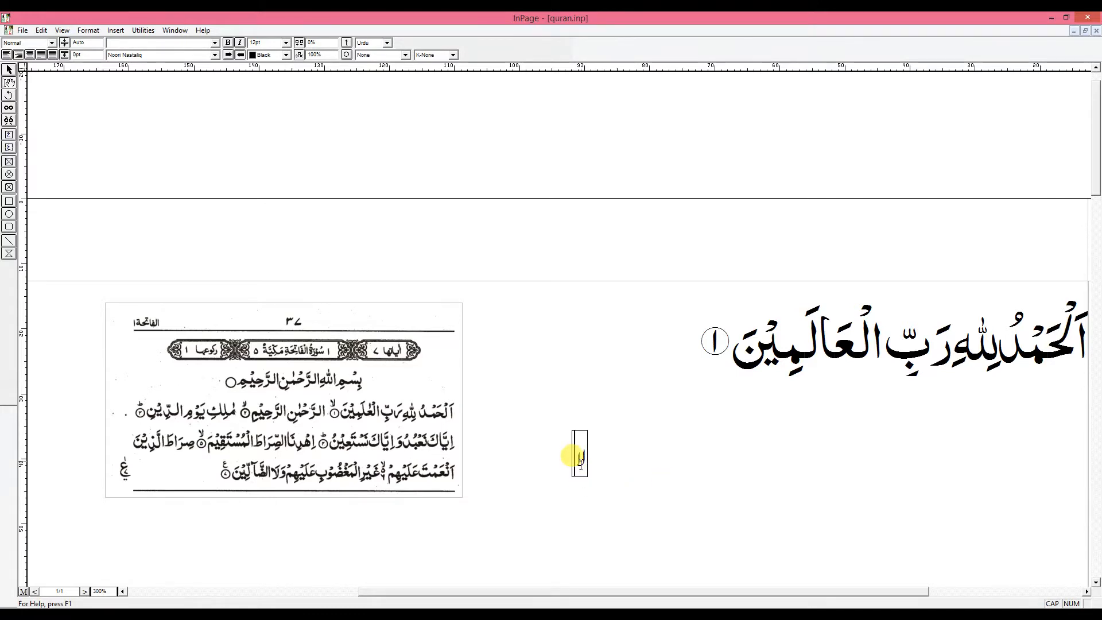
# Set the لا text to the 1 MUHAMMADI QURANIC font at 8 pt
pyautogui.moveTo(580, 458); pyautogui.dragTo(583, 450)
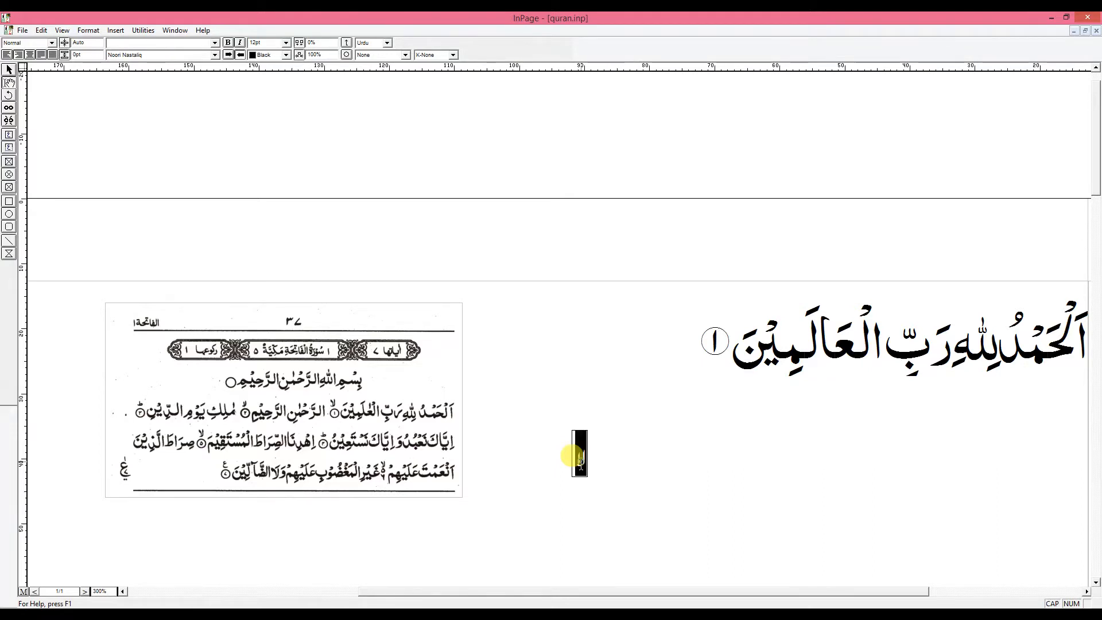
pyautogui.click(212, 55)
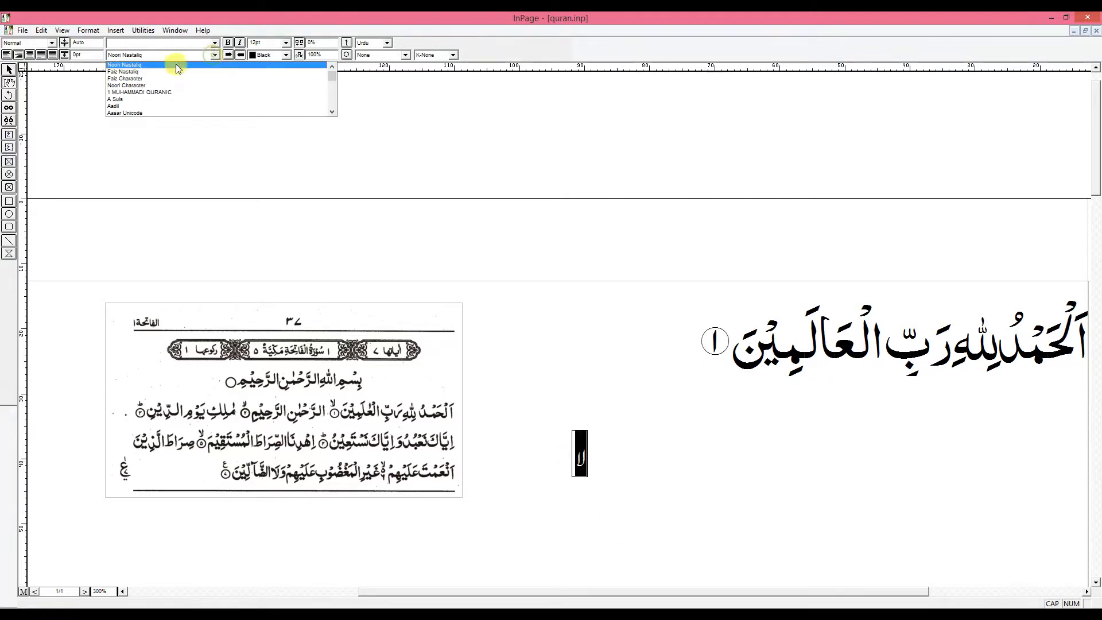
pyautogui.click(164, 93)
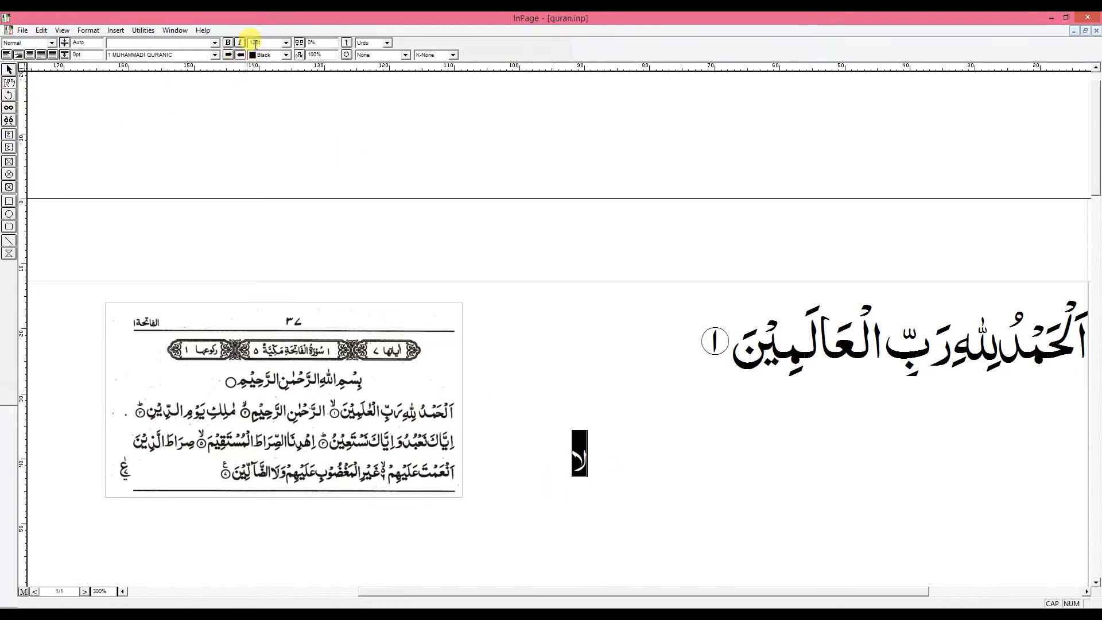
pyautogui.click(265, 44)
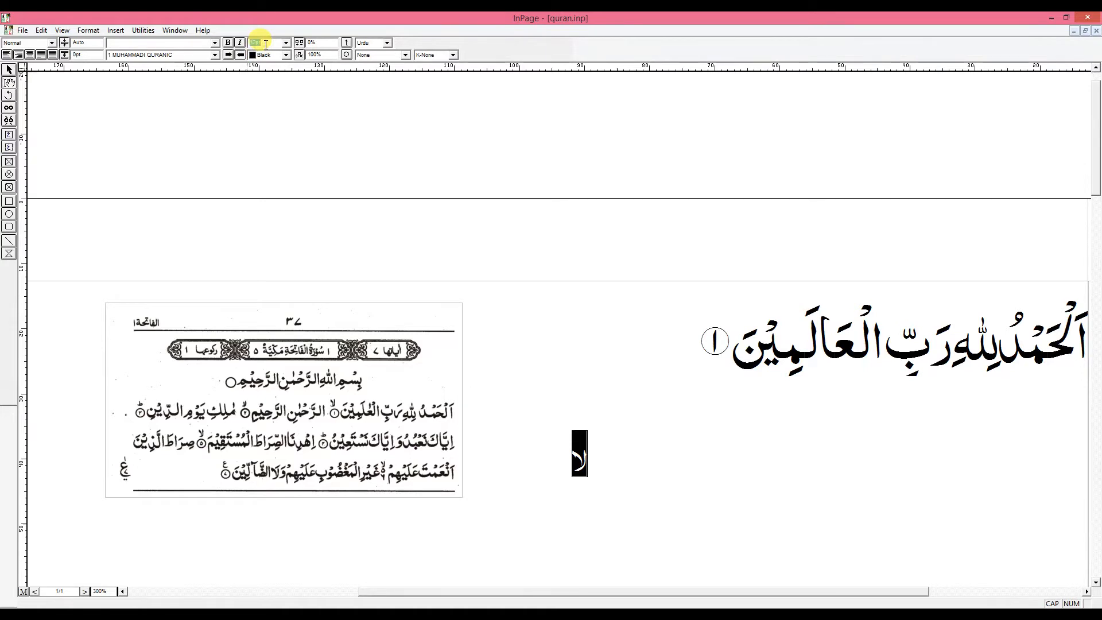
pyautogui.write('8')
pyautogui.press('Return')
# Move the لا text box to just above the circled verse number
pyautogui.click(10, 71)
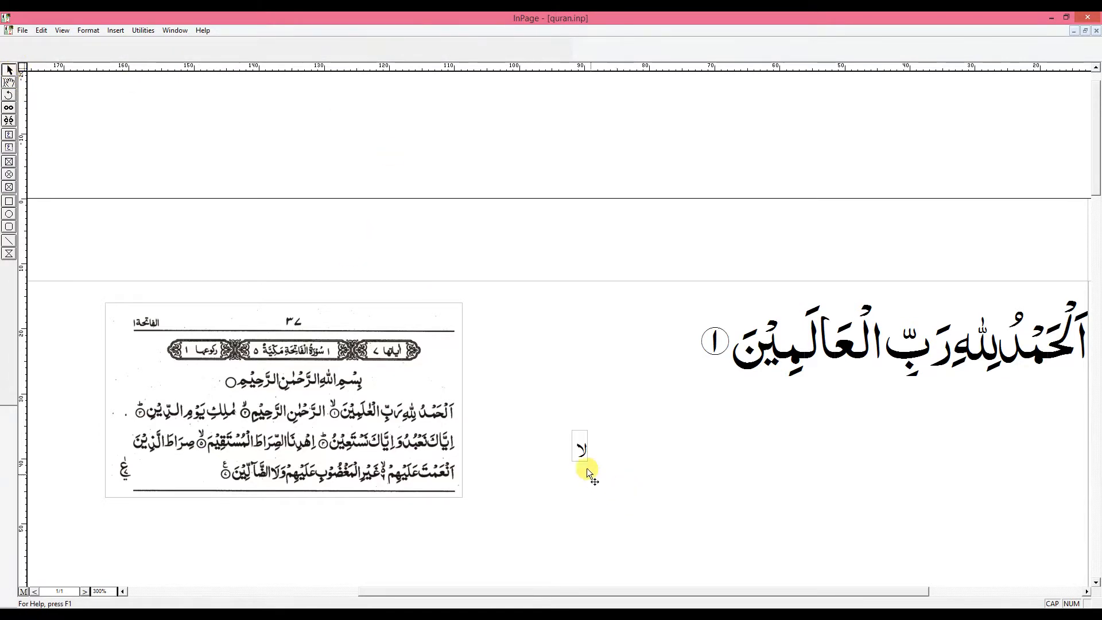
pyautogui.click(577, 449)
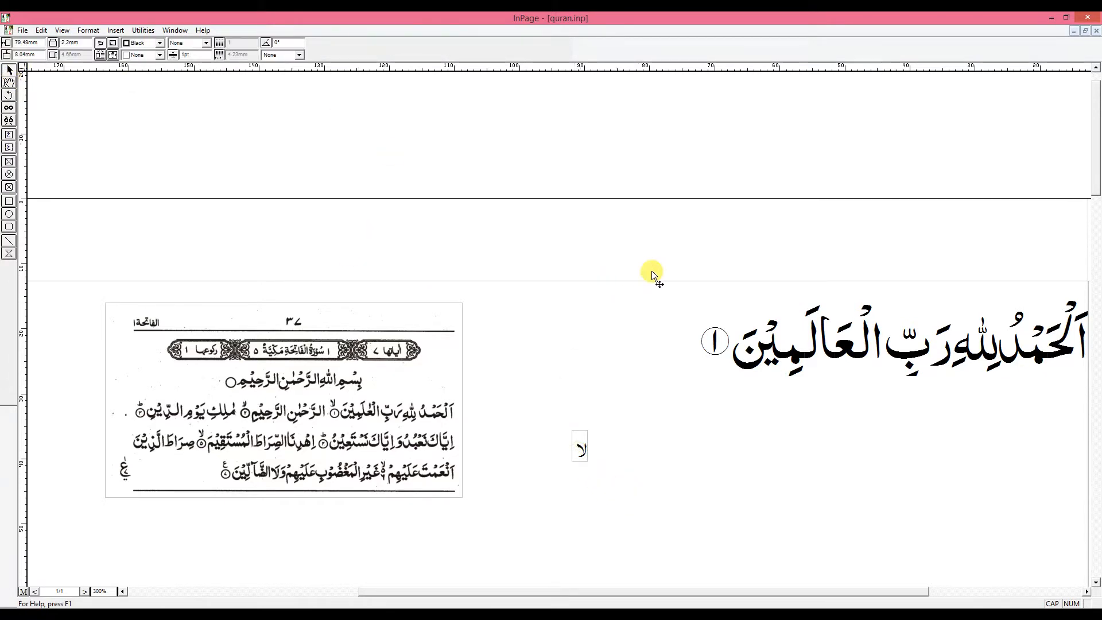
pyautogui.moveTo(691, 287); pyautogui.dragTo(711, 315)
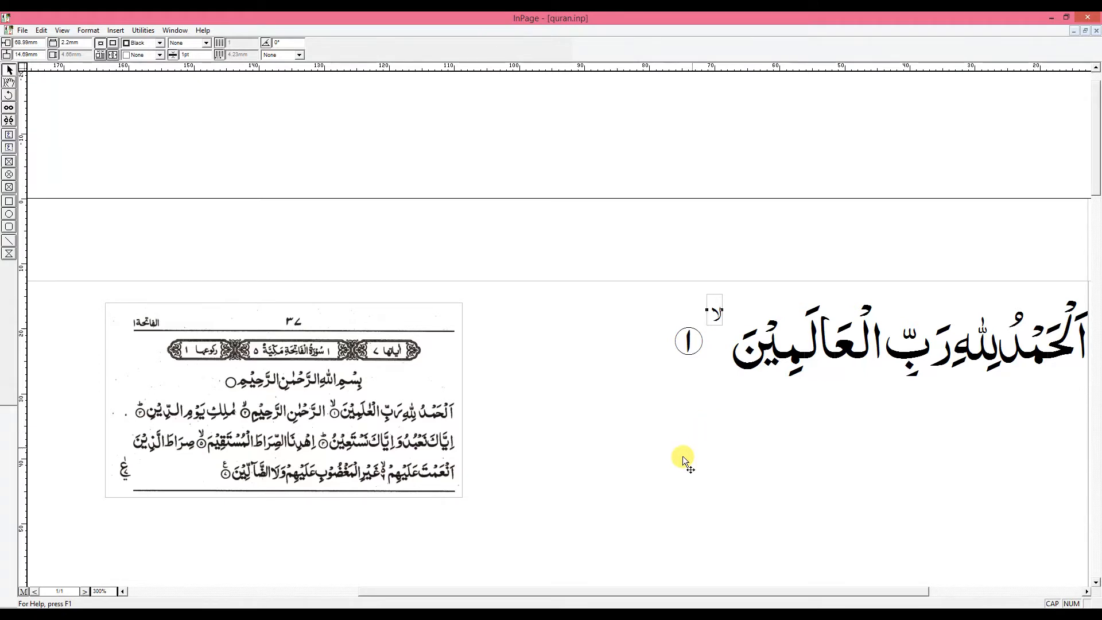
# Turn off Run Around in the لا text box's object properties
pyautogui.rightClick(714, 308)
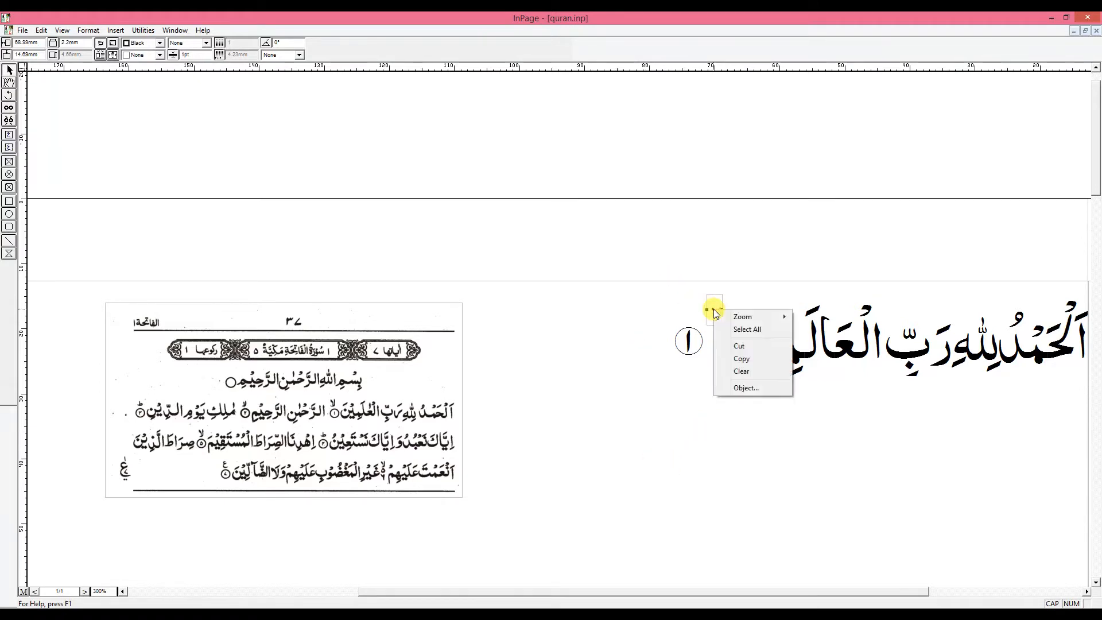
pyautogui.click(748, 390)
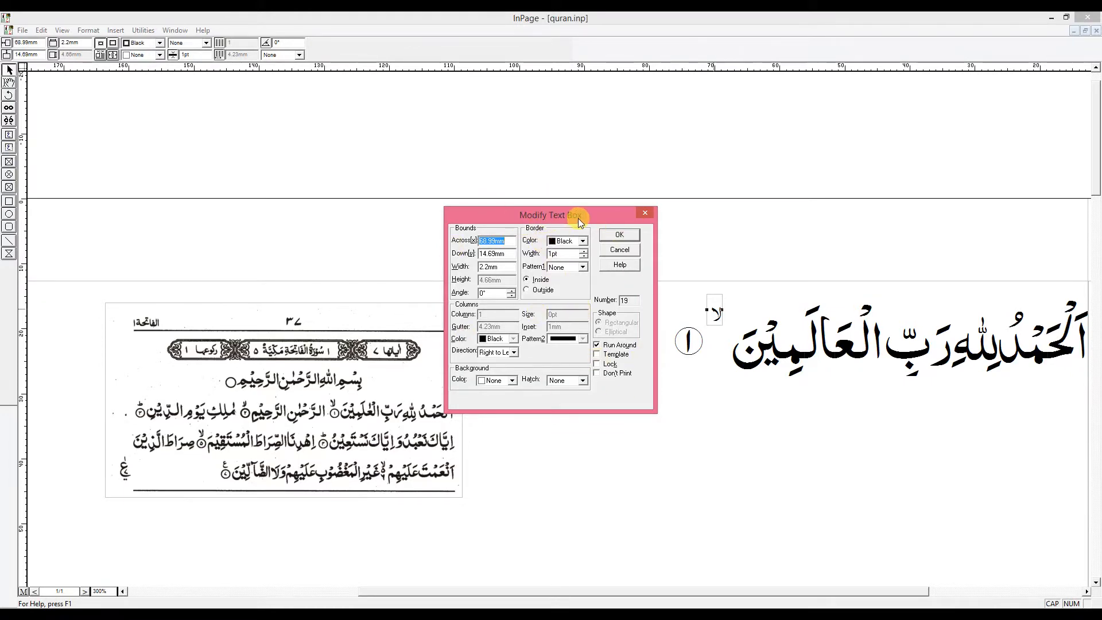
pyautogui.click(598, 347)
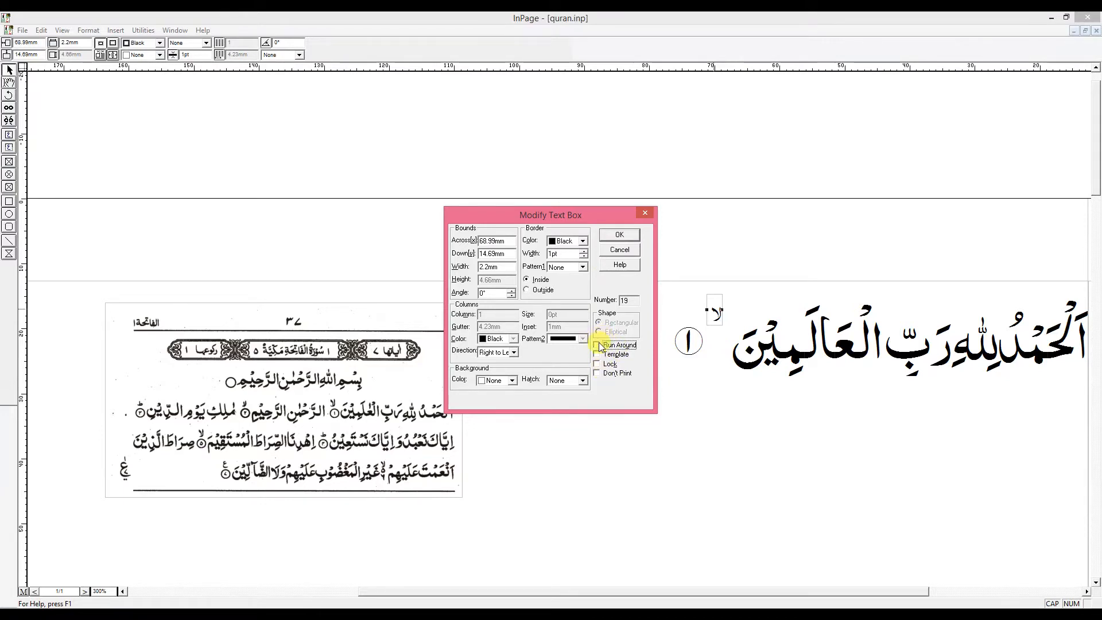
pyautogui.click(621, 234)
pyautogui.click(620, 235)
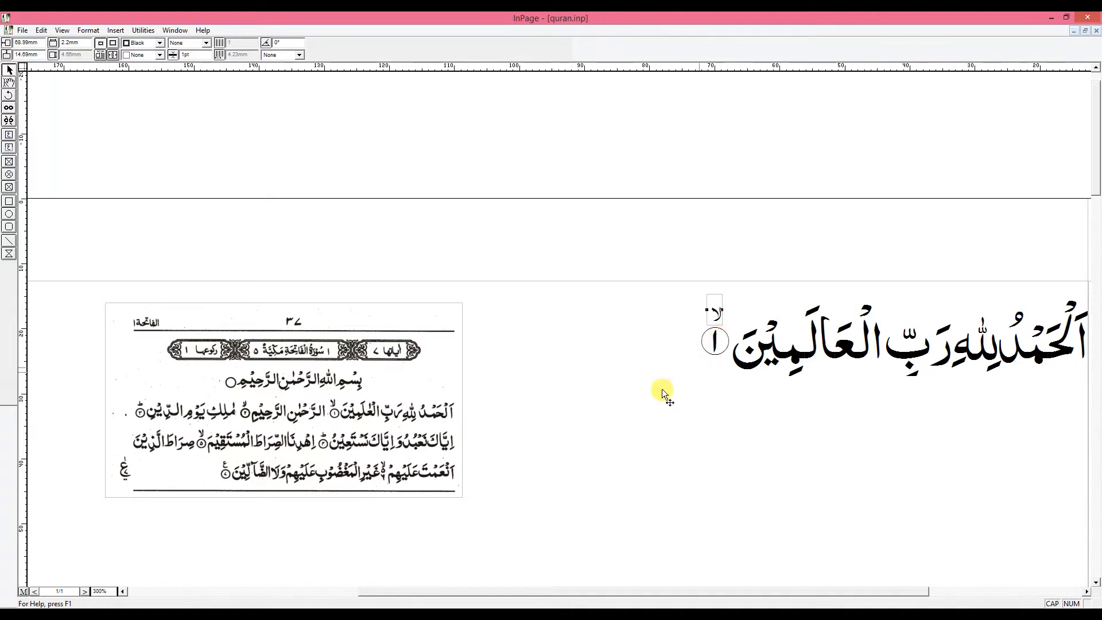
# Lock the لا text box through its object properties
pyautogui.rightClick(712, 311)
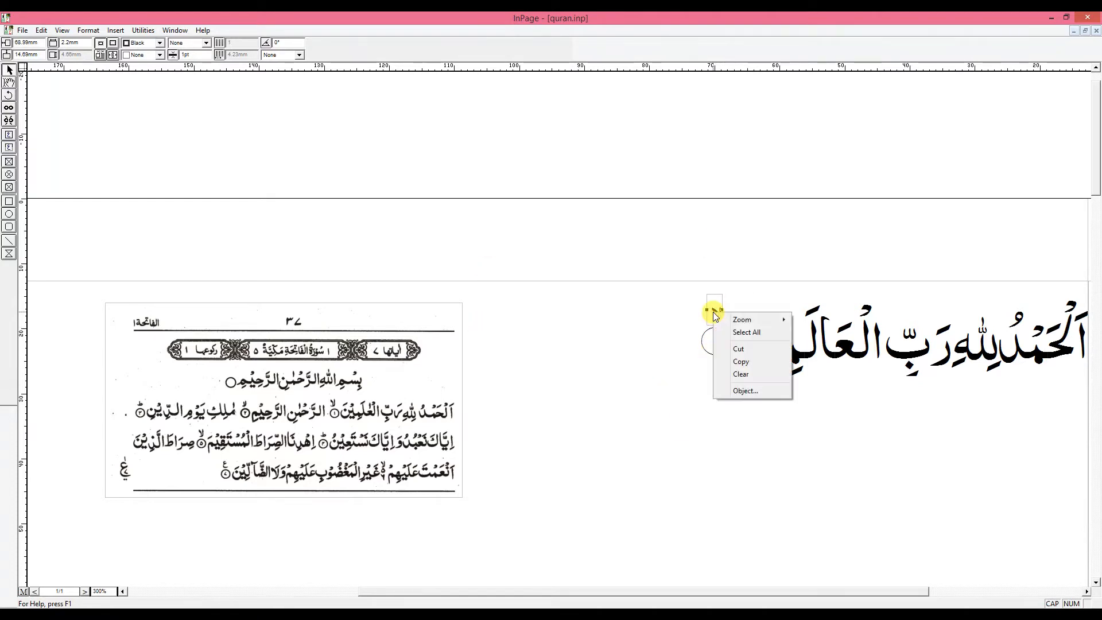
pyautogui.click(759, 390)
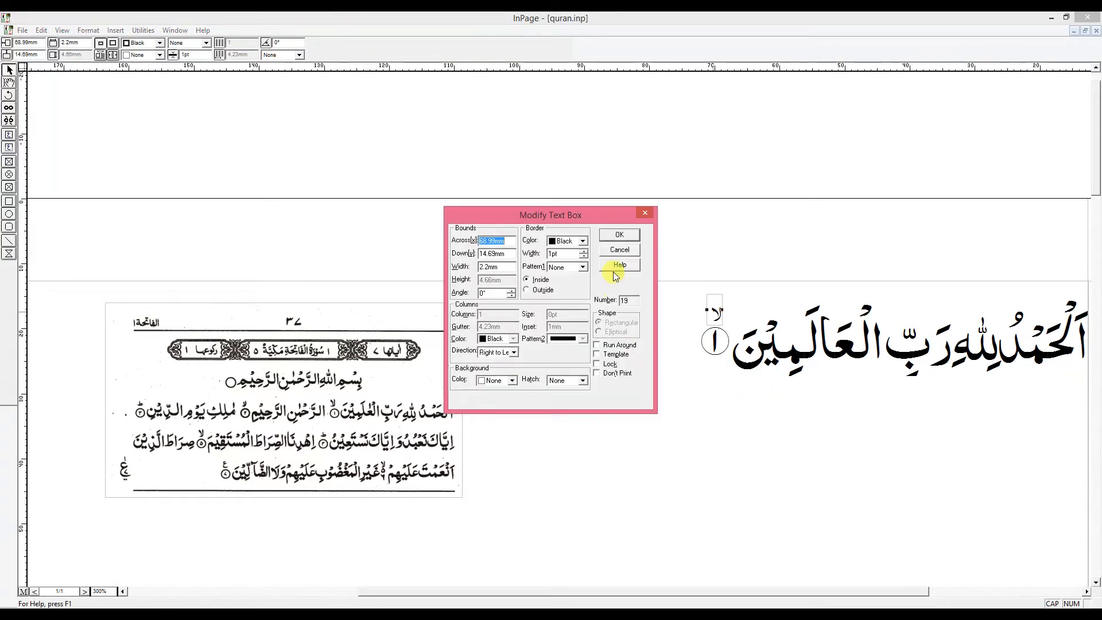
pyautogui.click(600, 364)
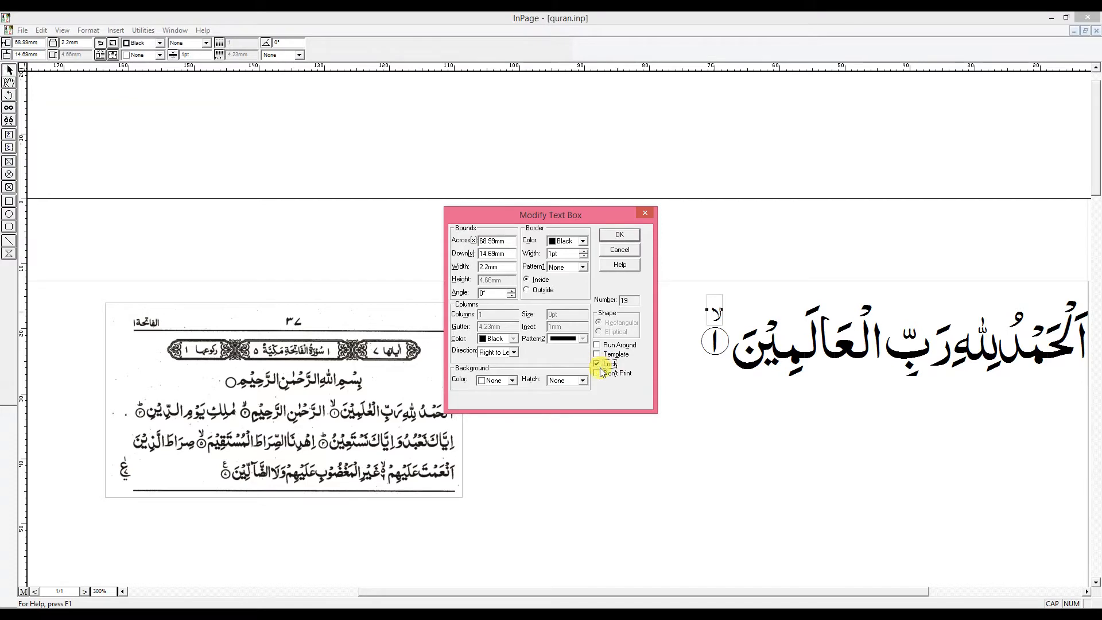
pyautogui.click(619, 235)
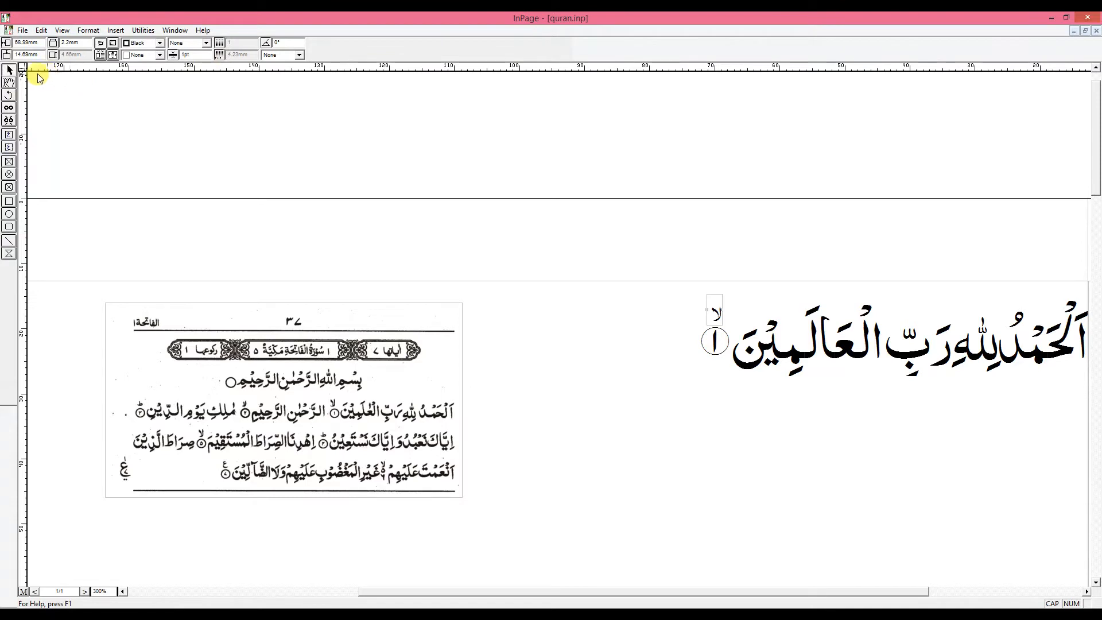
# Place the text cursor in the main verse text, and reselect the locked لا box with a selection marquee
pyautogui.click(8, 82)
pyautogui.click(624, 324)
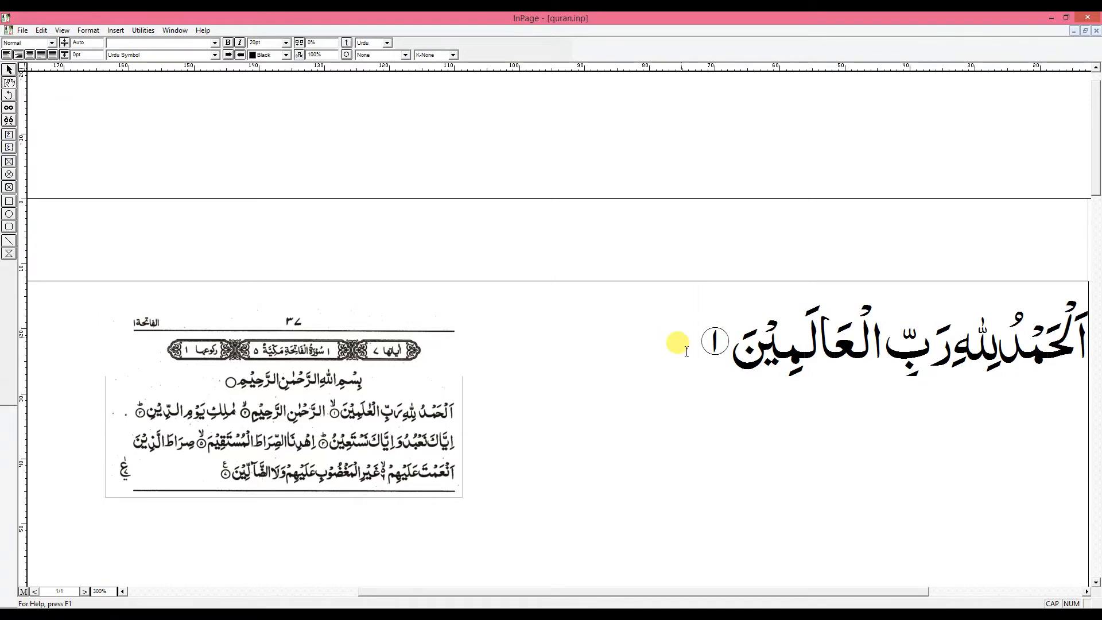
pyautogui.click(692, 383)
pyautogui.press('Return')
pyautogui.click(10, 69)
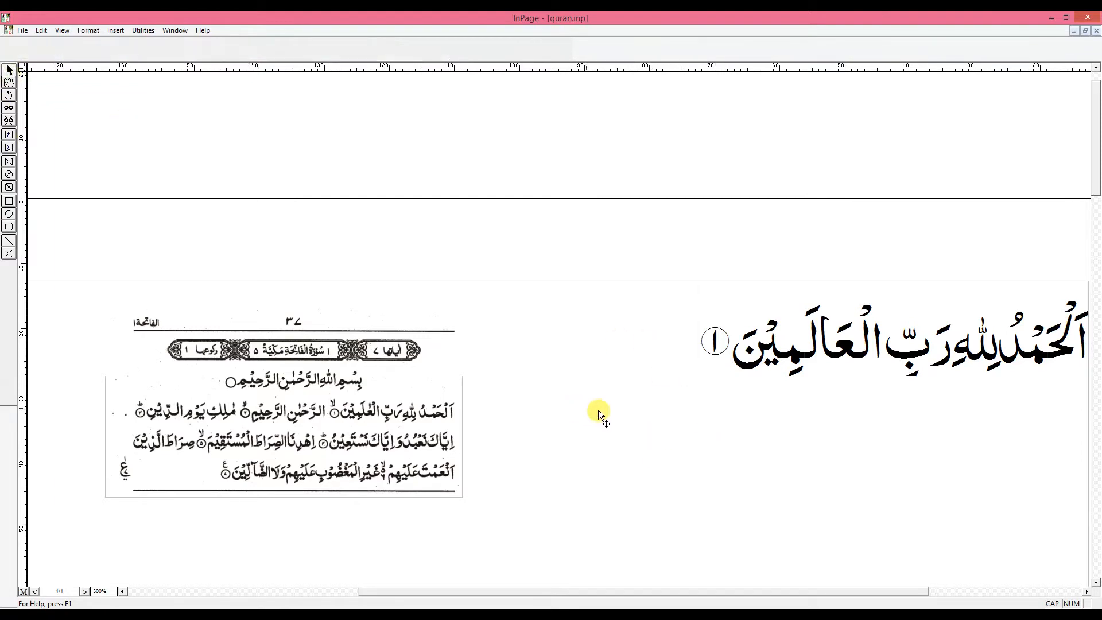
pyautogui.moveTo(609, 249); pyautogui.dragTo(734, 370)
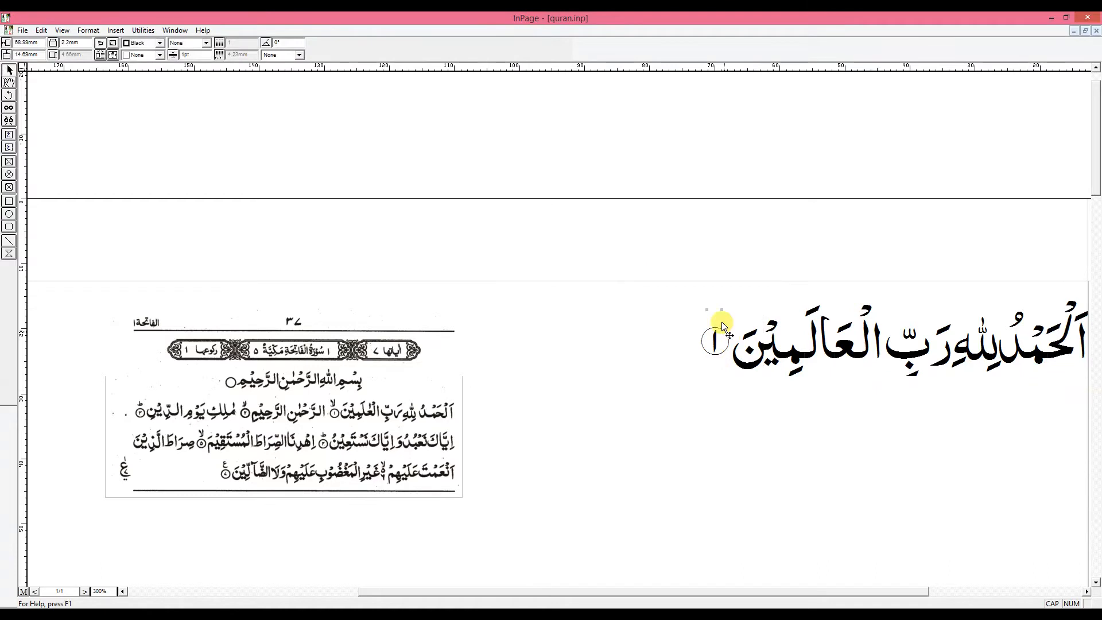
# Try to put the text cursor inside the لا box above the verse number
pyautogui.click(8, 82)
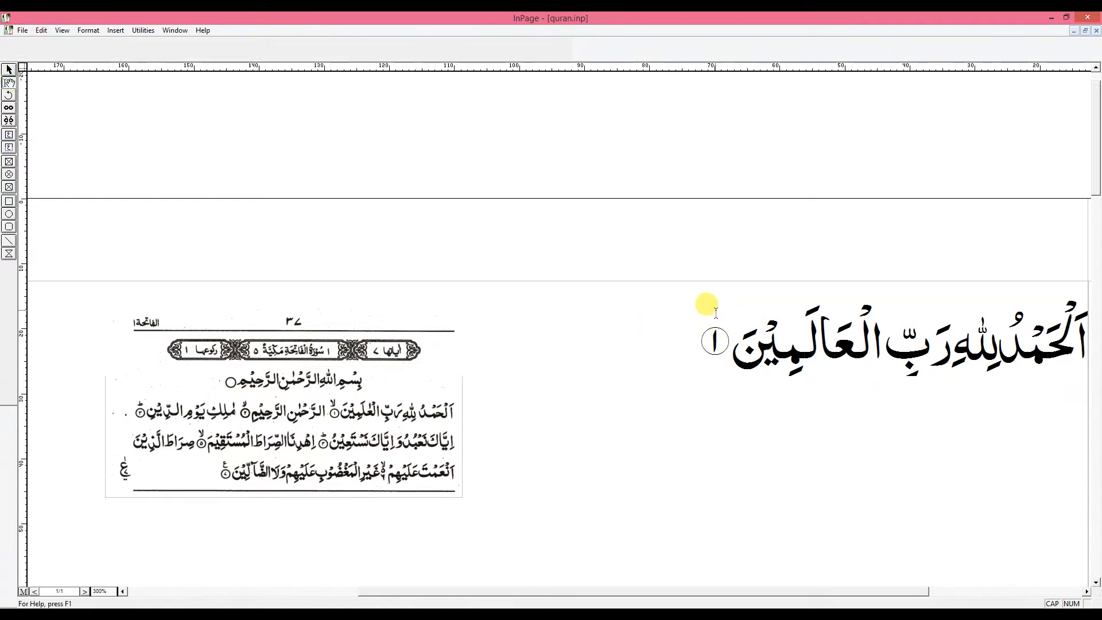
pyautogui.click(707, 309)
pyautogui.click(712, 313)
pyautogui.doubleClick(712, 313)
pyautogui.click(674, 315)
pyautogui.click(9, 69)
pyautogui.moveTo(658, 278); pyautogui.dragTo(766, 348)
pyautogui.click(9, 84)
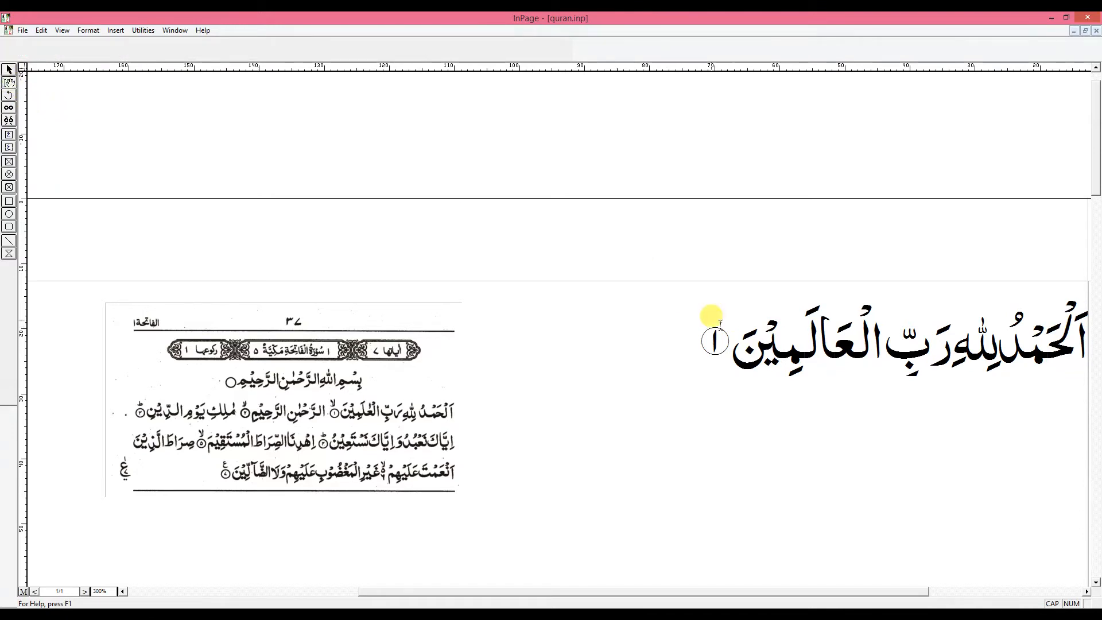
pyautogui.click(704, 305)
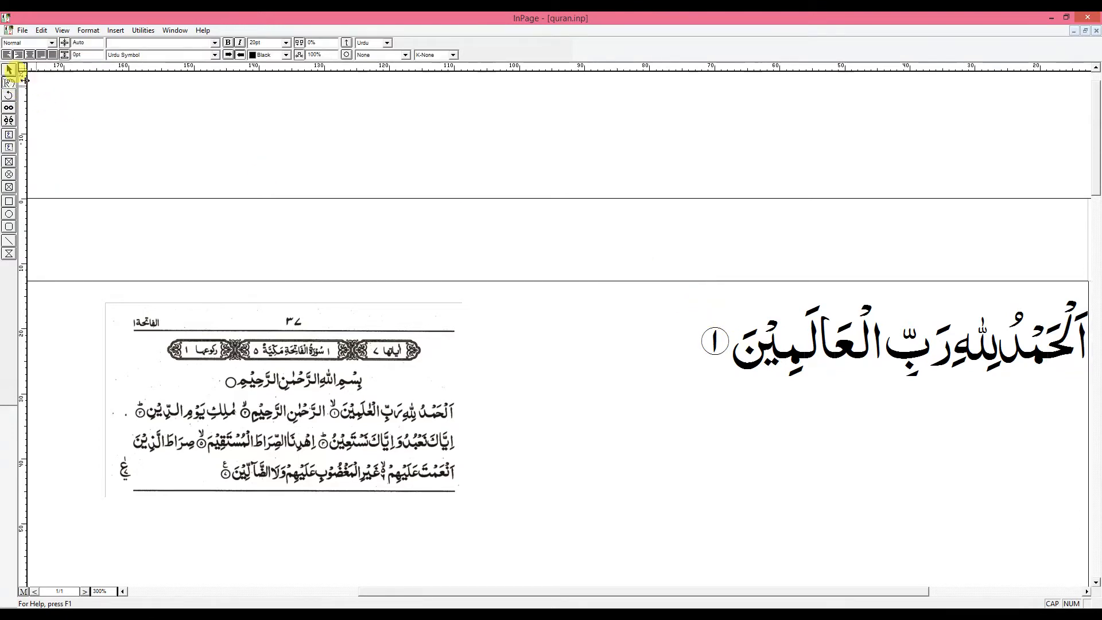
pyautogui.click(9, 70)
pyautogui.click(749, 334)
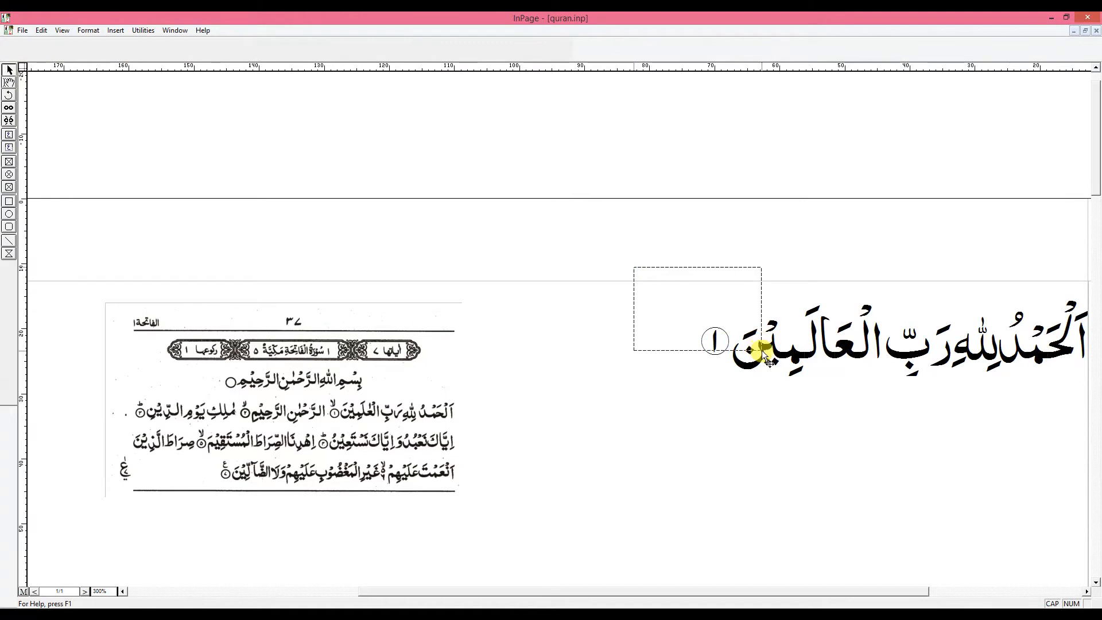
# Replace the لا in the small box above the verse number with ج, and change that to ط
pyautogui.click(9, 83)
pyautogui.click(716, 307)
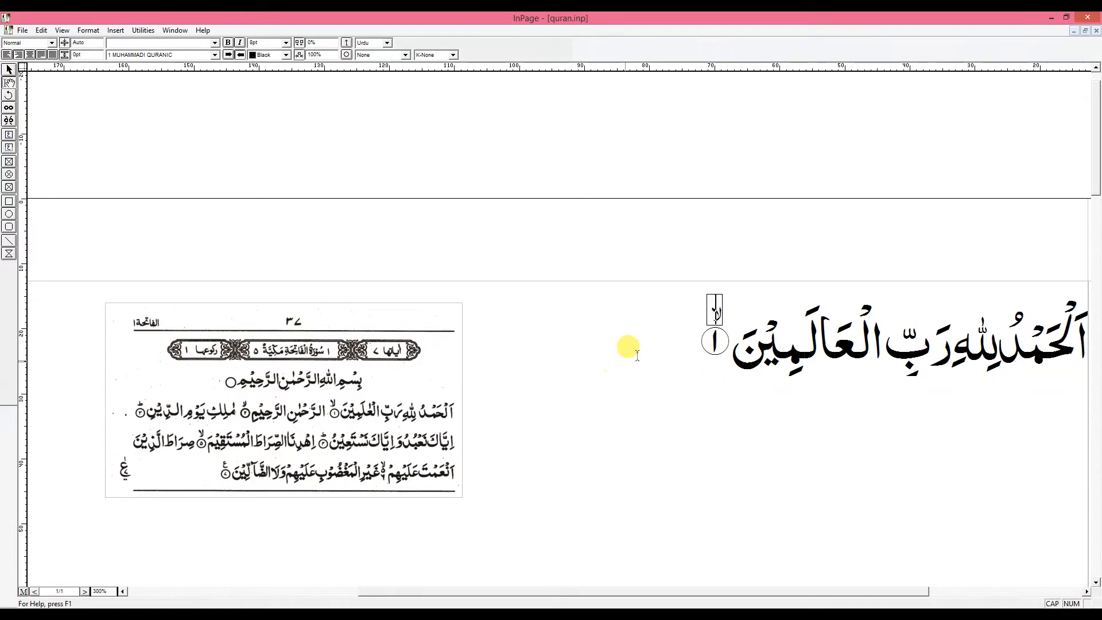
pyautogui.moveTo(714, 310); pyautogui.dragTo(725, 372)
pyautogui.write('ج')
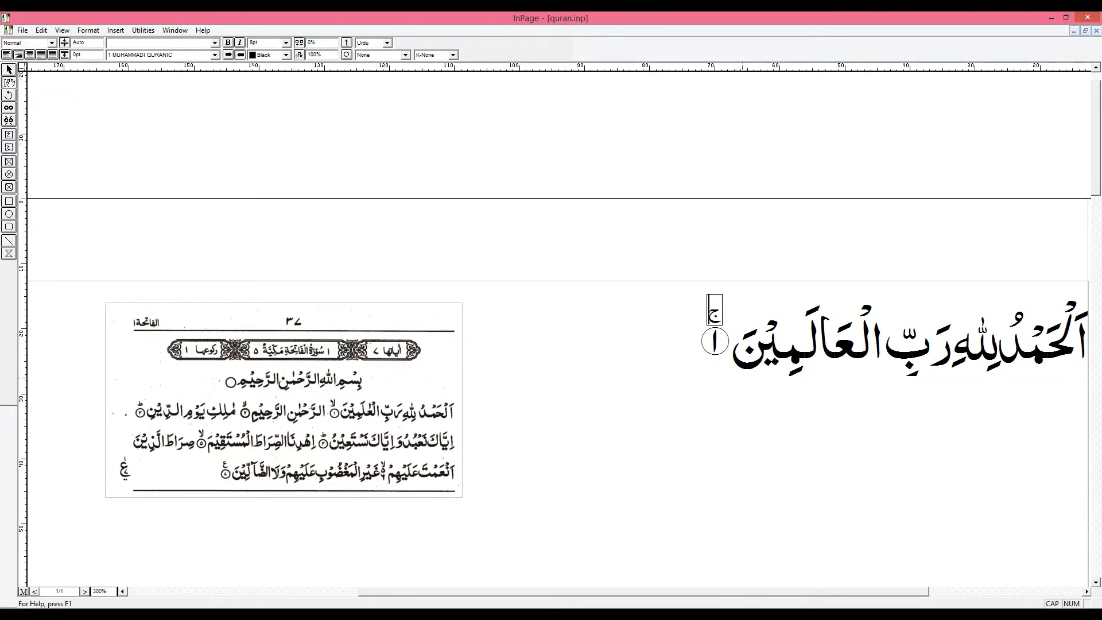
pyautogui.press('BackSpace')
pyautogui.write('ط')
pyautogui.click(679, 341)
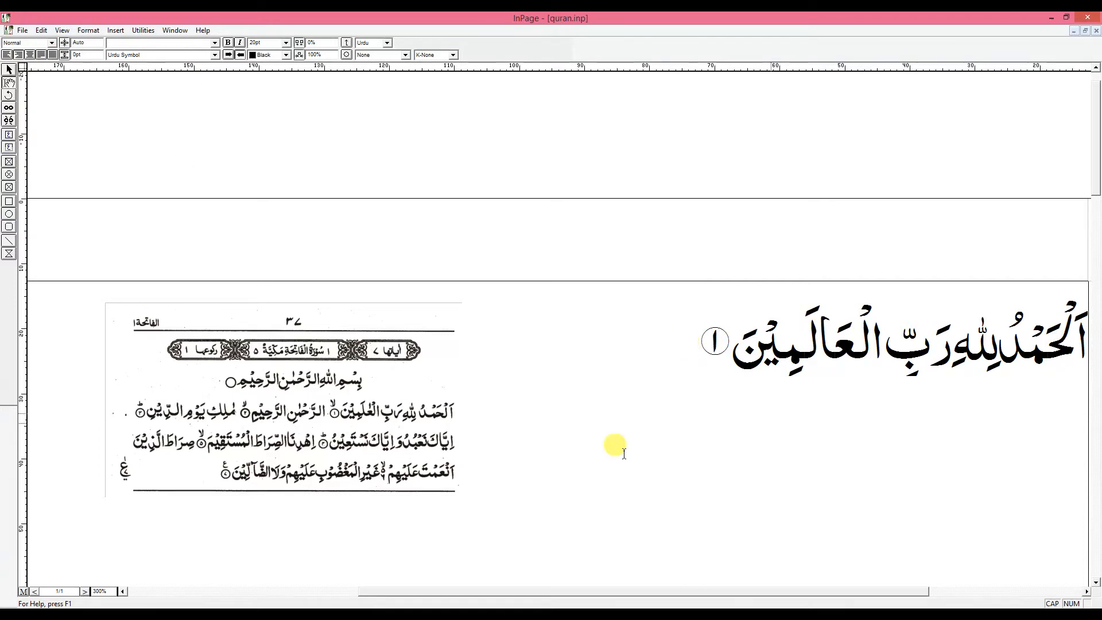
# Draw a second small text box in the empty area between the reference image and the verse and enter ٦
pyautogui.moveTo(1095, 157); pyautogui.dragTo(1096, 186)
pyautogui.click(10, 148)
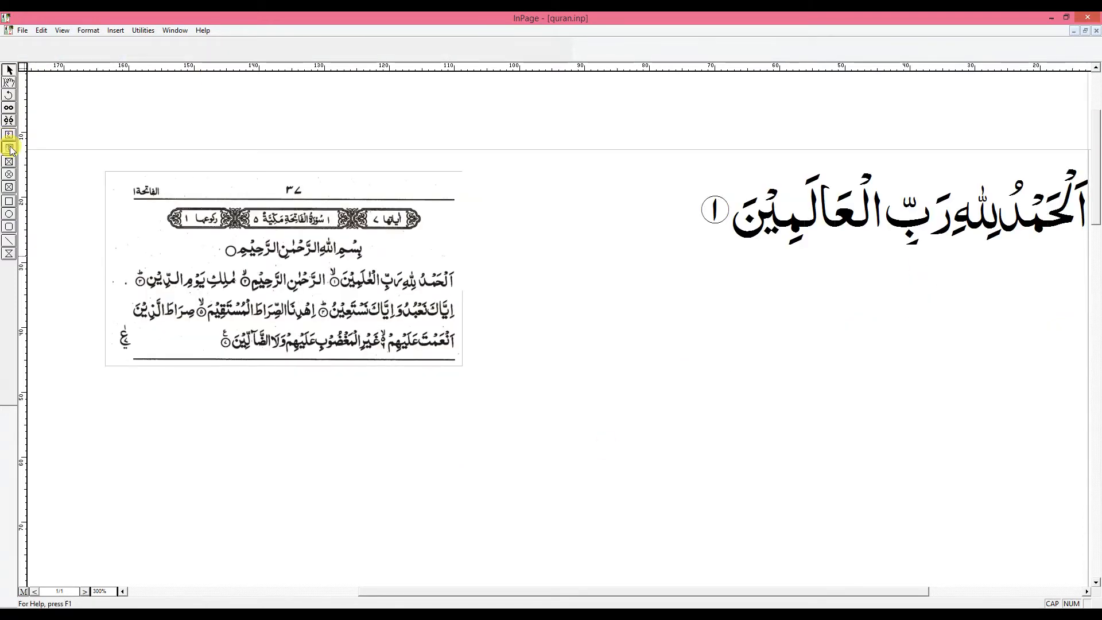
pyautogui.moveTo(570, 293); pyautogui.dragTo(574, 295)
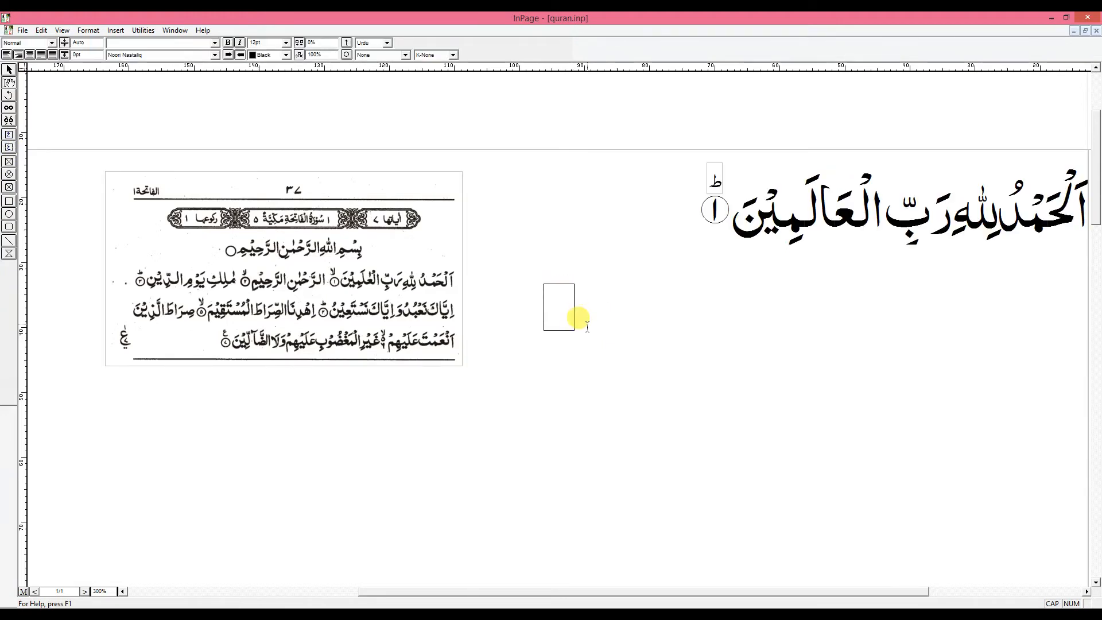
pyautogui.write('٦')
# Center the ٦ in its text box and set its size to 8 pt
pyautogui.doubleClick(568, 302)
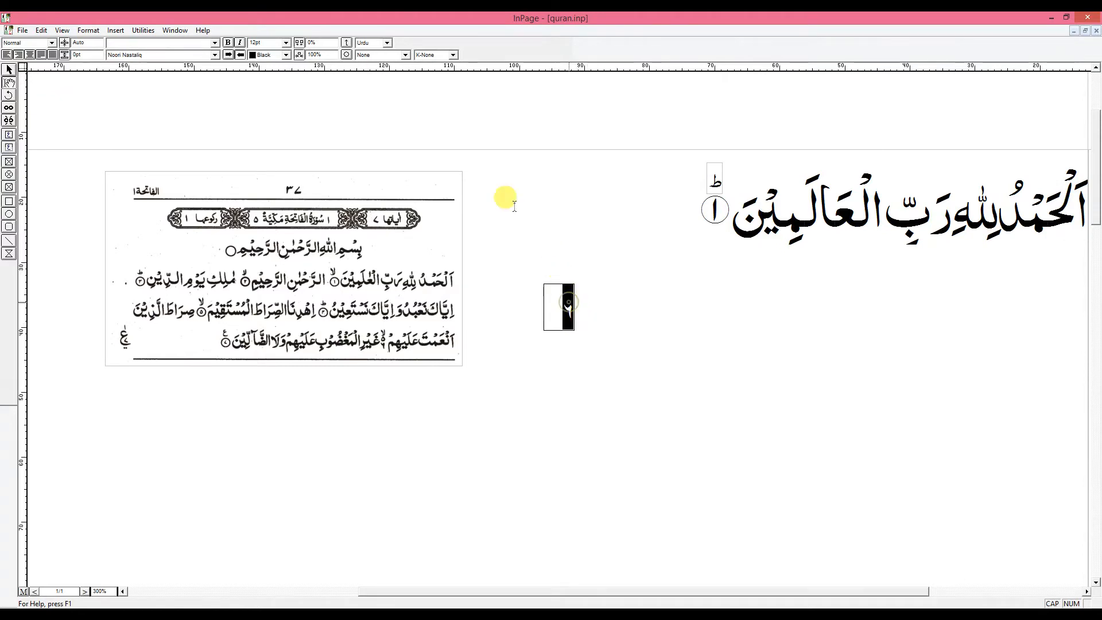
pyautogui.click(30, 54)
pyautogui.click(259, 43)
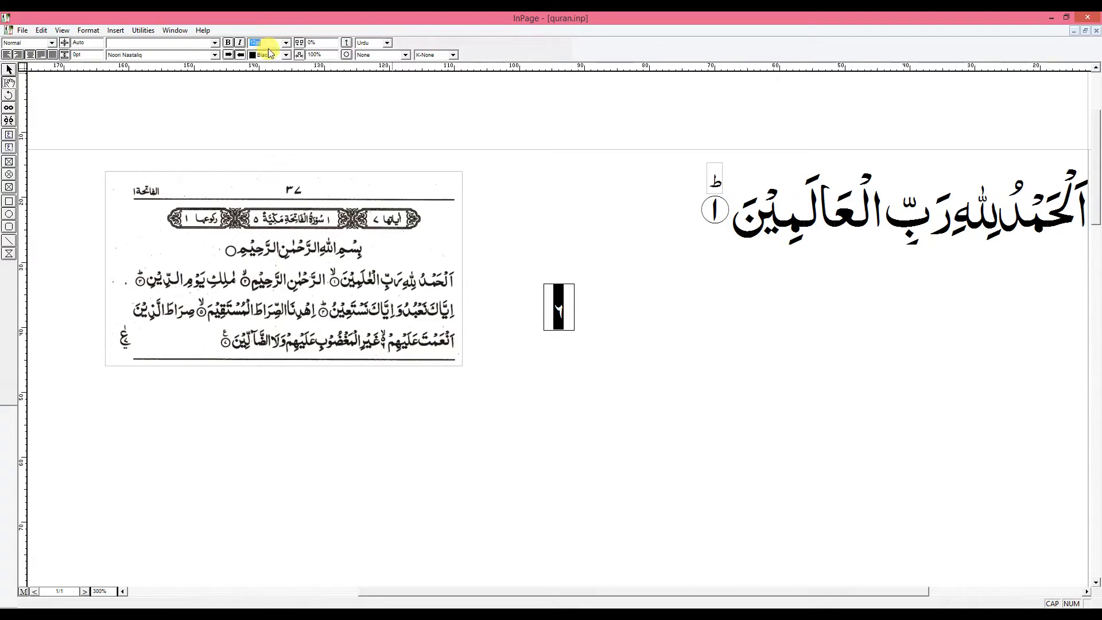
pyautogui.write('8')
pyautogui.press('Return')
pyautogui.click(551, 299)
# Draw a small text box about 6 mm wide just above the ٦ box and enter ۵
pyautogui.click(12, 162)
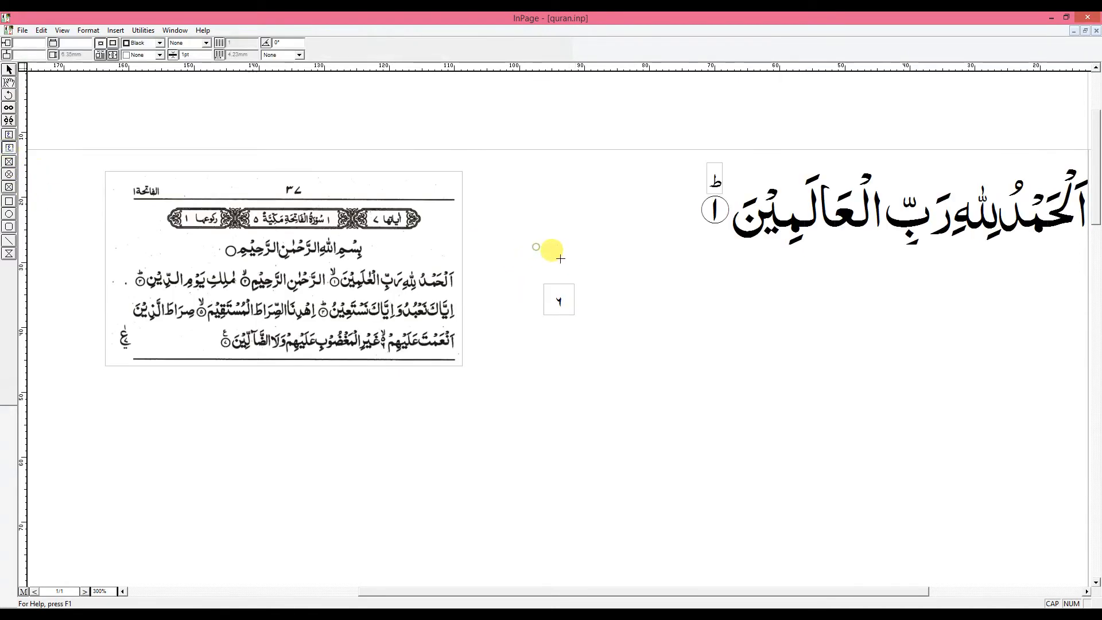
pyautogui.moveTo(536, 247); pyautogui.dragTo(576, 266)
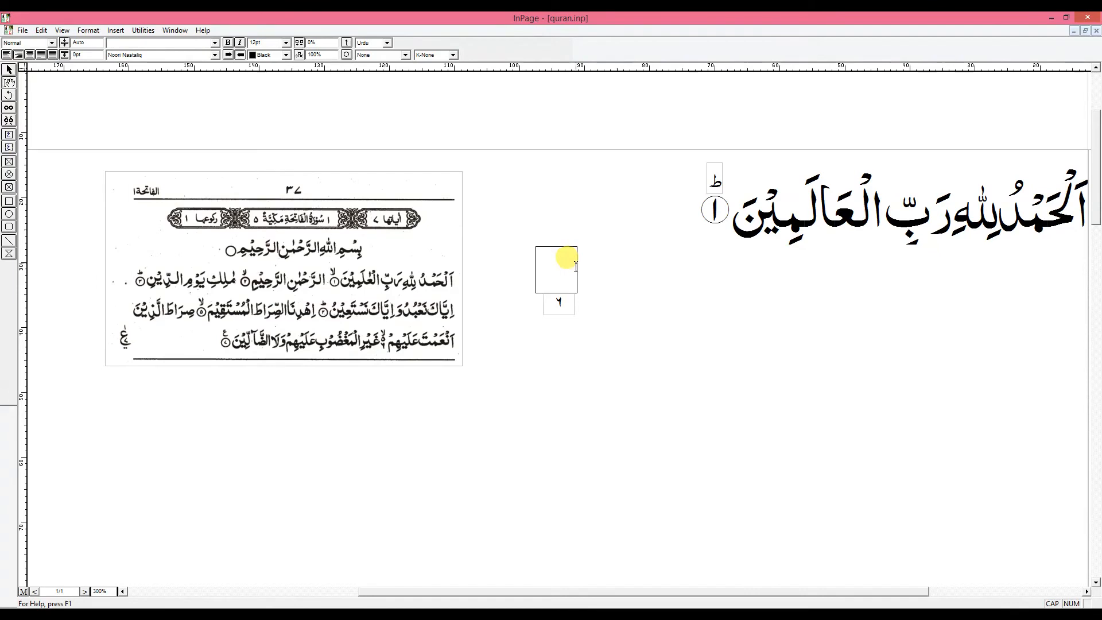
pyautogui.write('۵')
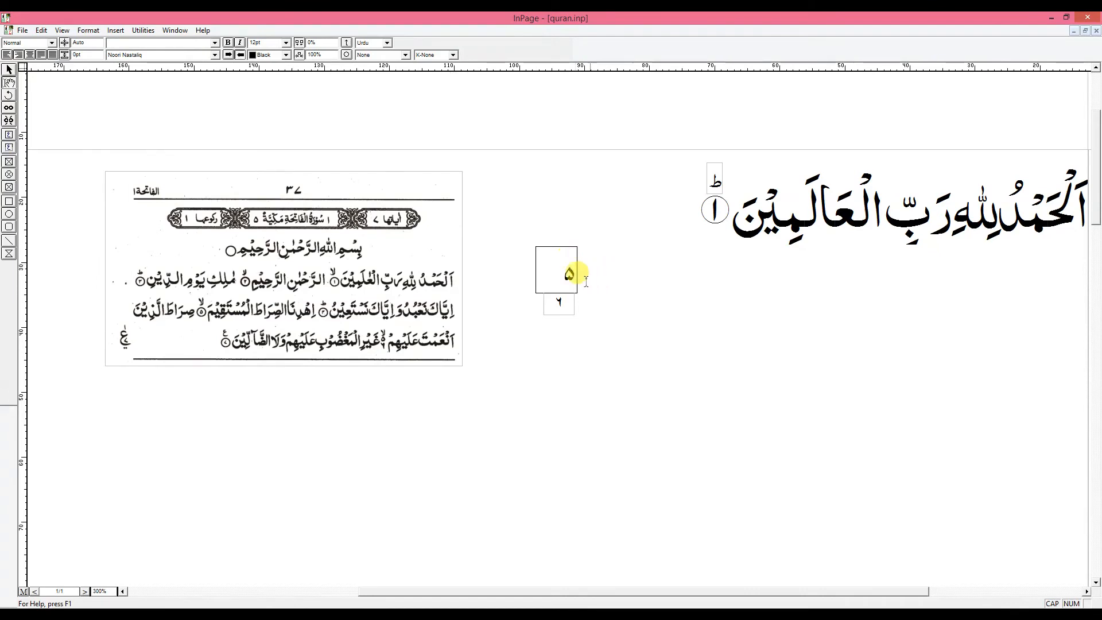
# Center the ۵ in its text box and set its size to 8 pt
pyautogui.hotkey('ctrl', 'a')
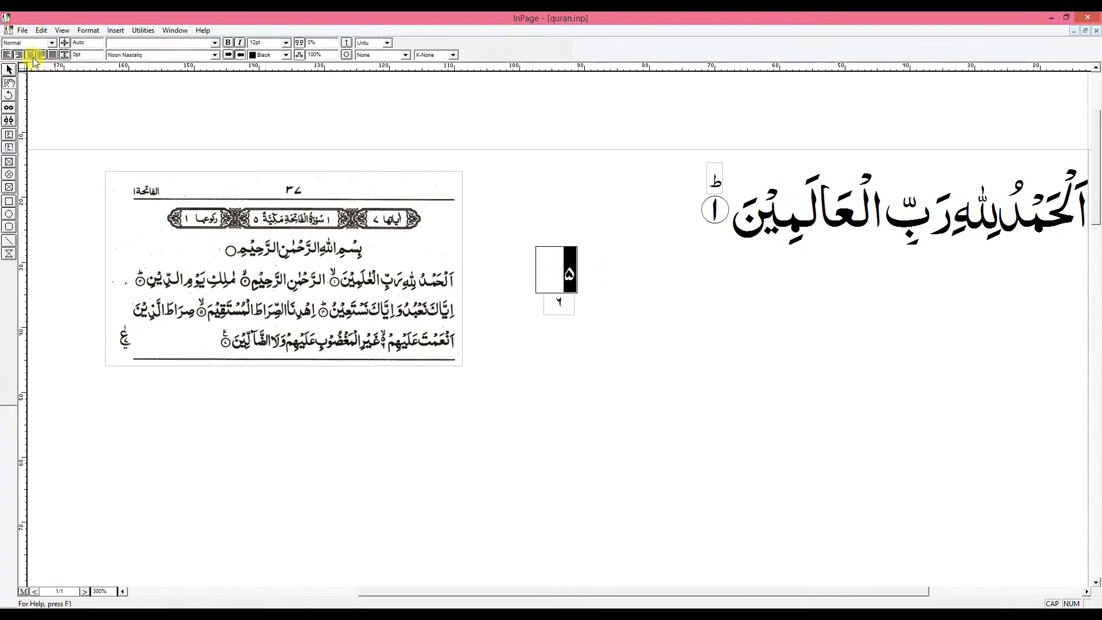
pyautogui.click(30, 55)
pyautogui.doubleClick(255, 43)
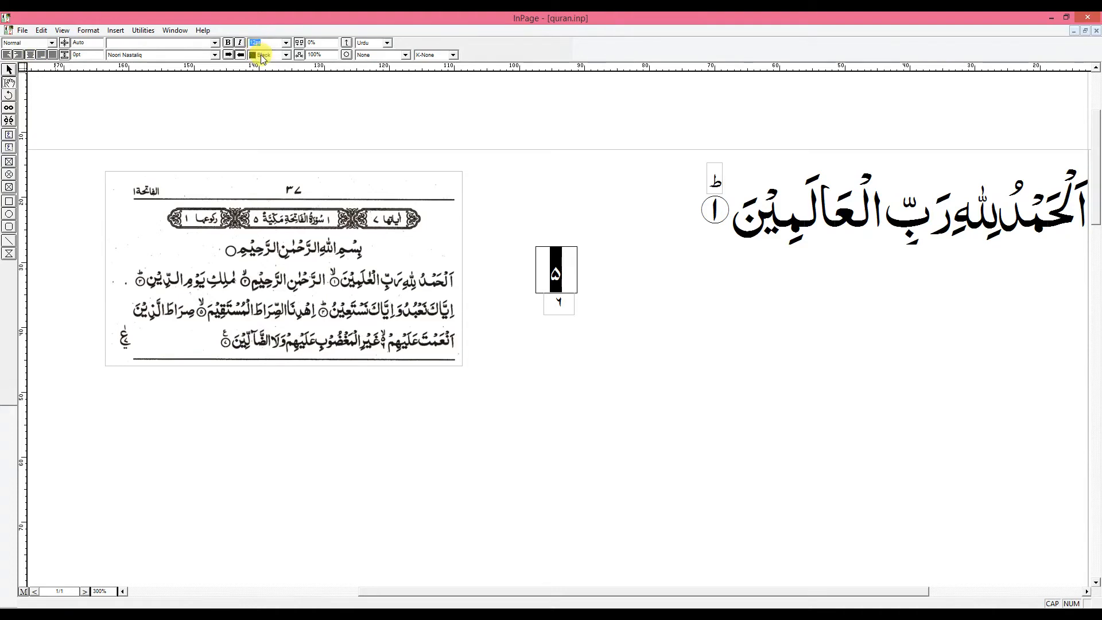
pyautogui.write('8')
pyautogui.press('Return')
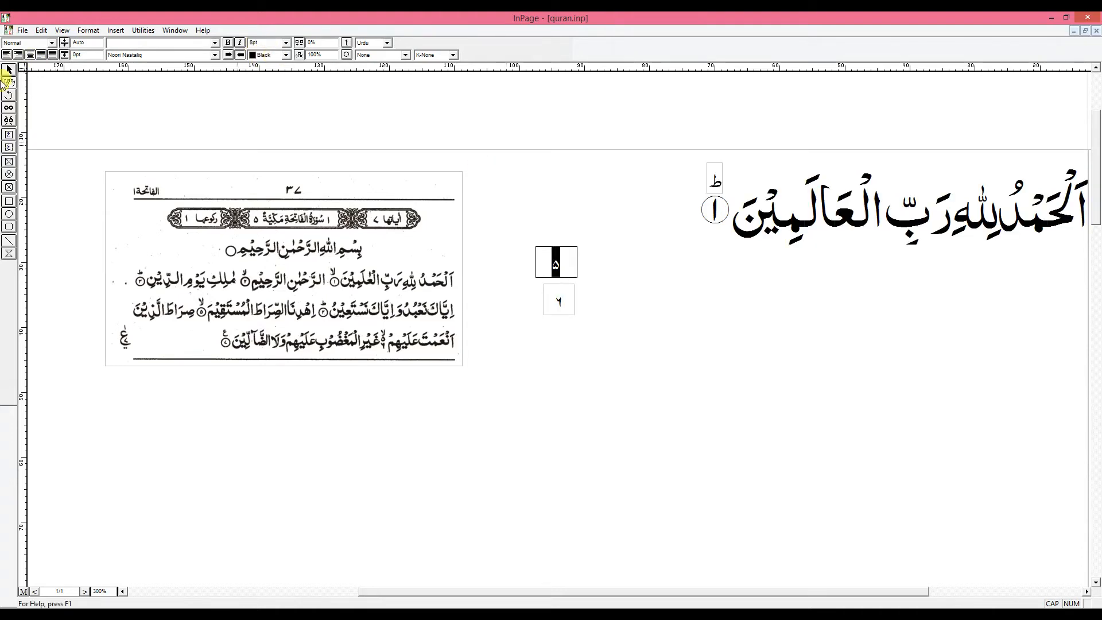
# Move the ۵ text box down so that its digit sits directly above the ٦
pyautogui.click(9, 71)
pyautogui.doubleClick(555, 264)
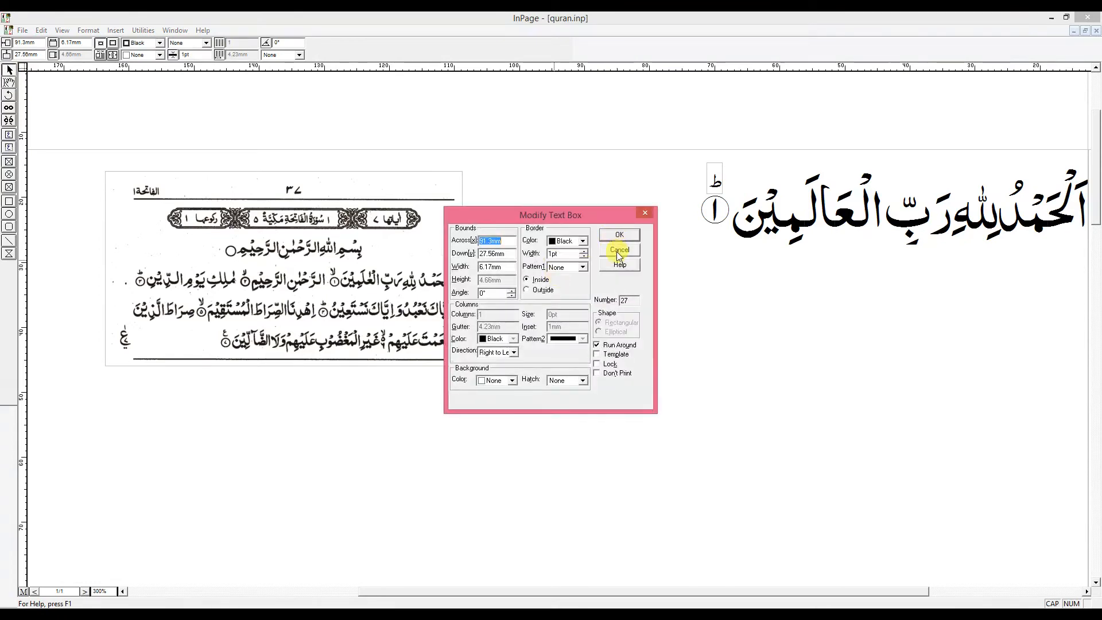
pyautogui.click(618, 251)
pyautogui.moveTo(561, 271); pyautogui.dragTo(560, 284)
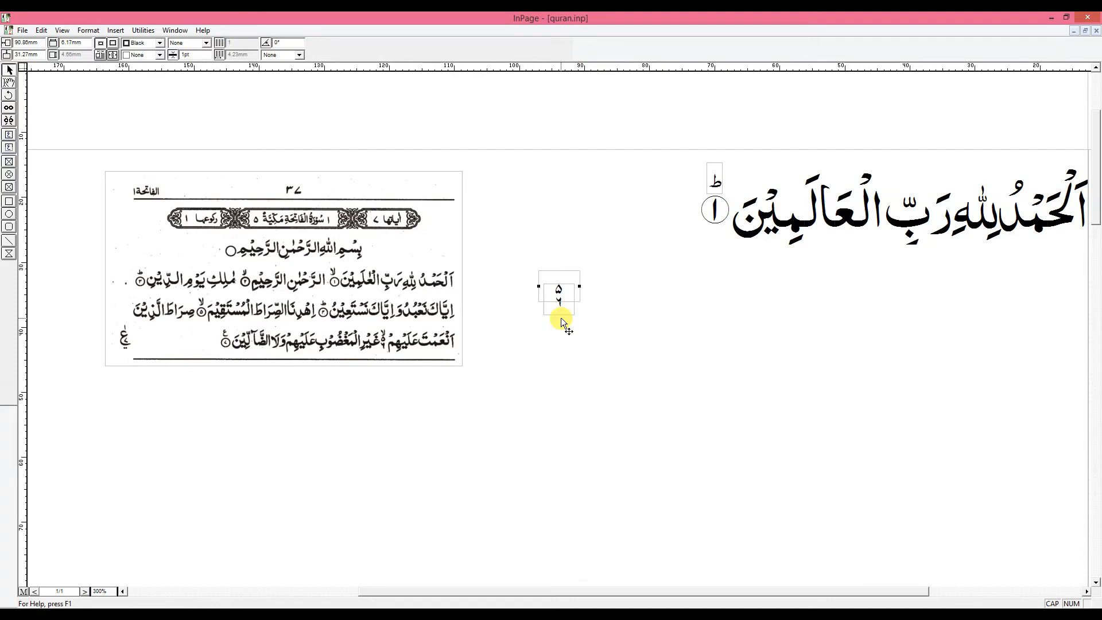
# Draw a narrow text box about 4 mm wide in the empty area below the stacked digits and enter لا
pyautogui.click(8, 147)
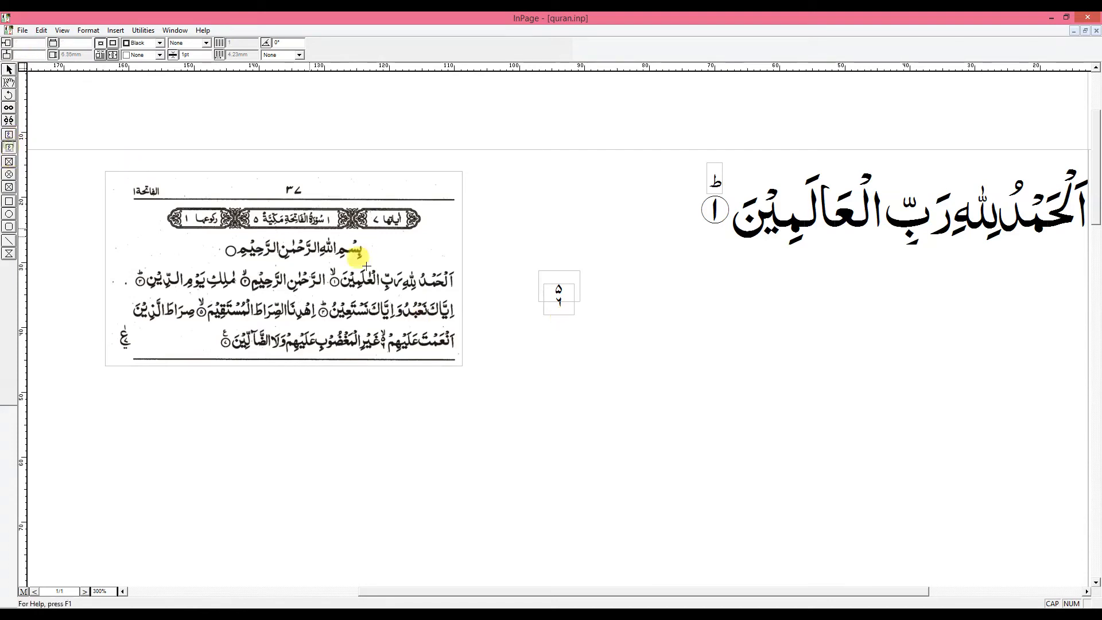
pyautogui.moveTo(492, 378); pyautogui.dragTo(517, 424)
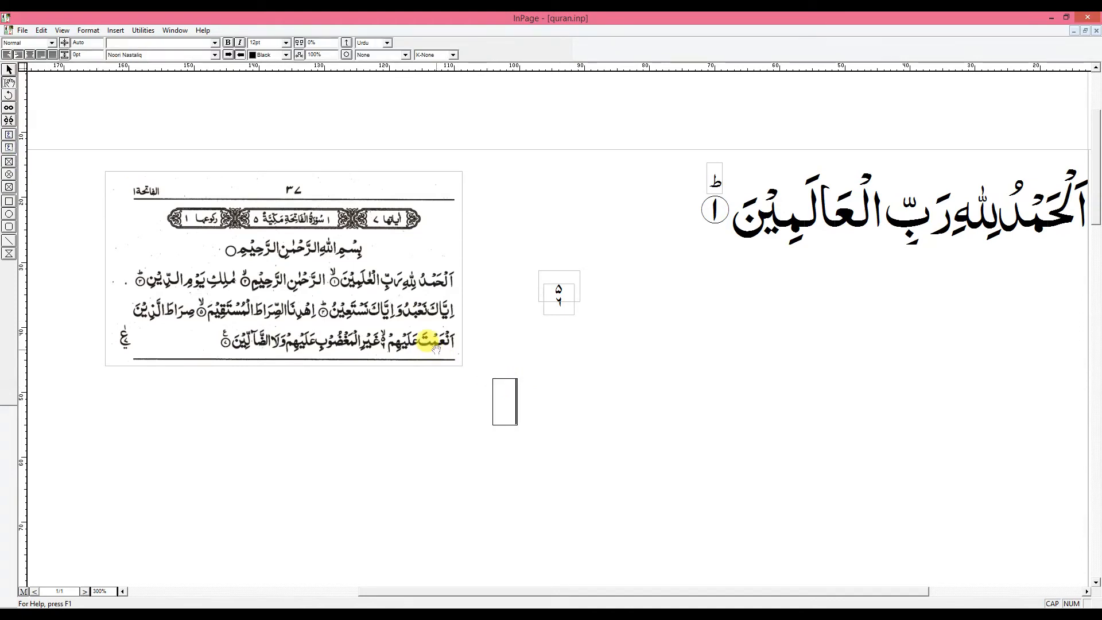
pyautogui.write('لا')
# Center the لا in its box and format it at 8 pt in the 1 MUHAMMADI QURANIC font
pyautogui.doubleClick(510, 406)
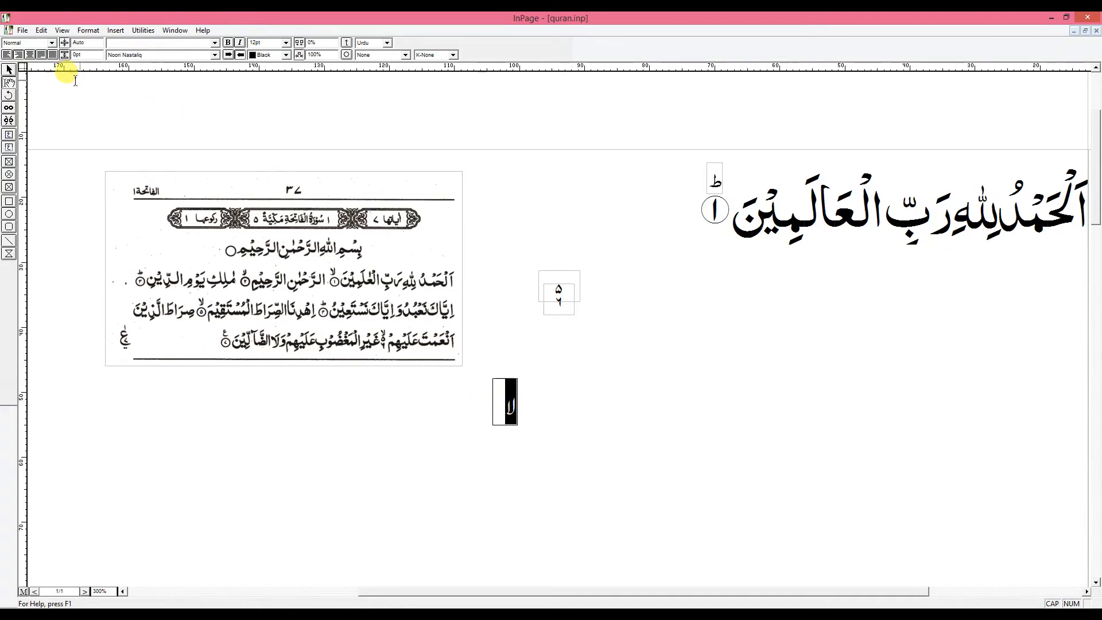
pyautogui.click(30, 54)
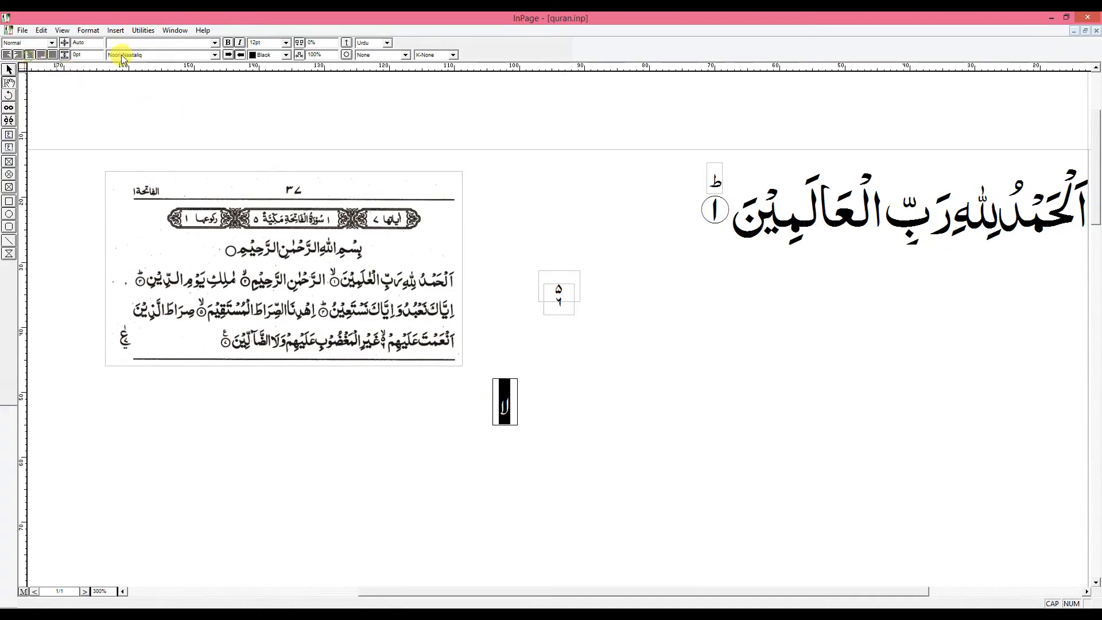
pyautogui.doubleClick(253, 42)
pyautogui.write('8')
pyautogui.press('Return')
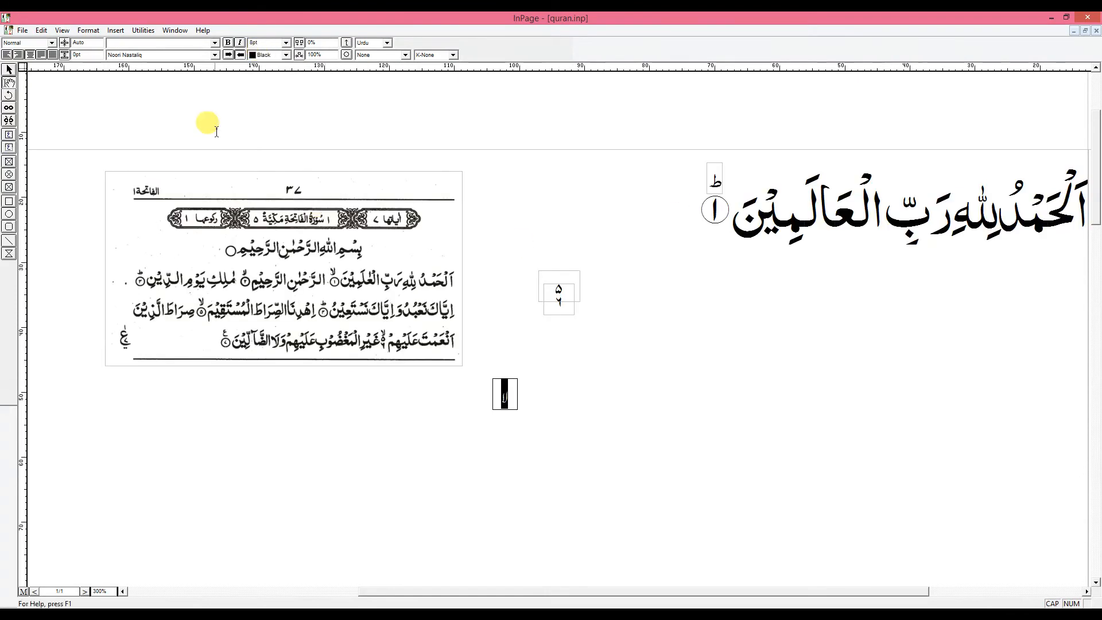
pyautogui.click(161, 54)
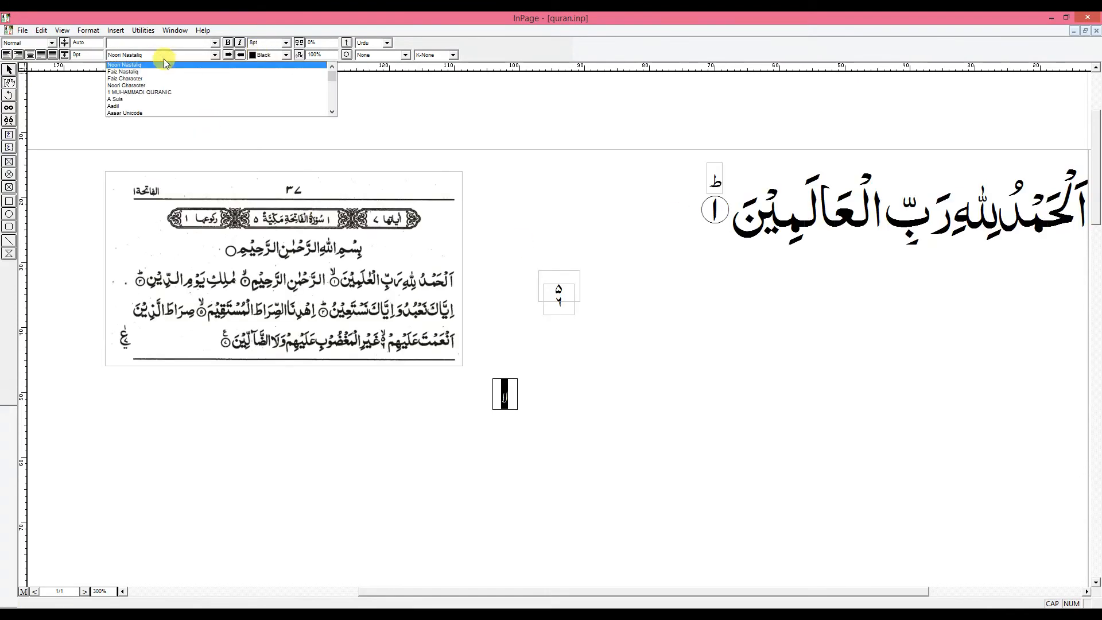
pyautogui.click(160, 95)
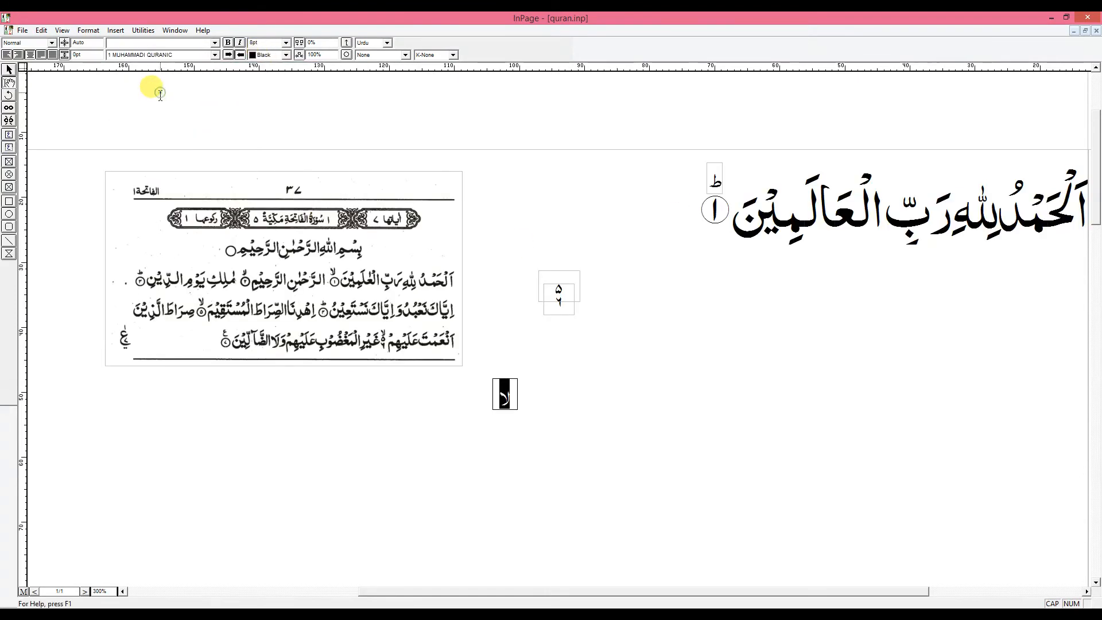
# Stack the لا text box above the ۵ and move the reference page image below the verse
pyautogui.click(8, 71)
pyautogui.moveTo(511, 395); pyautogui.dragTo(559, 268)
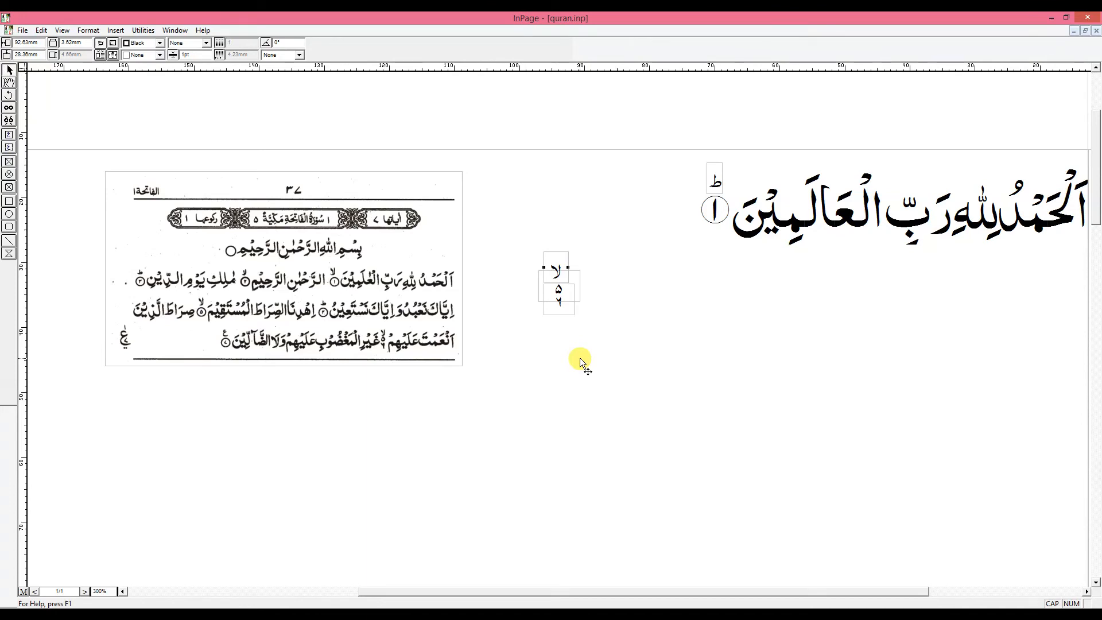
pyautogui.moveTo(319, 287); pyautogui.dragTo(888, 456)
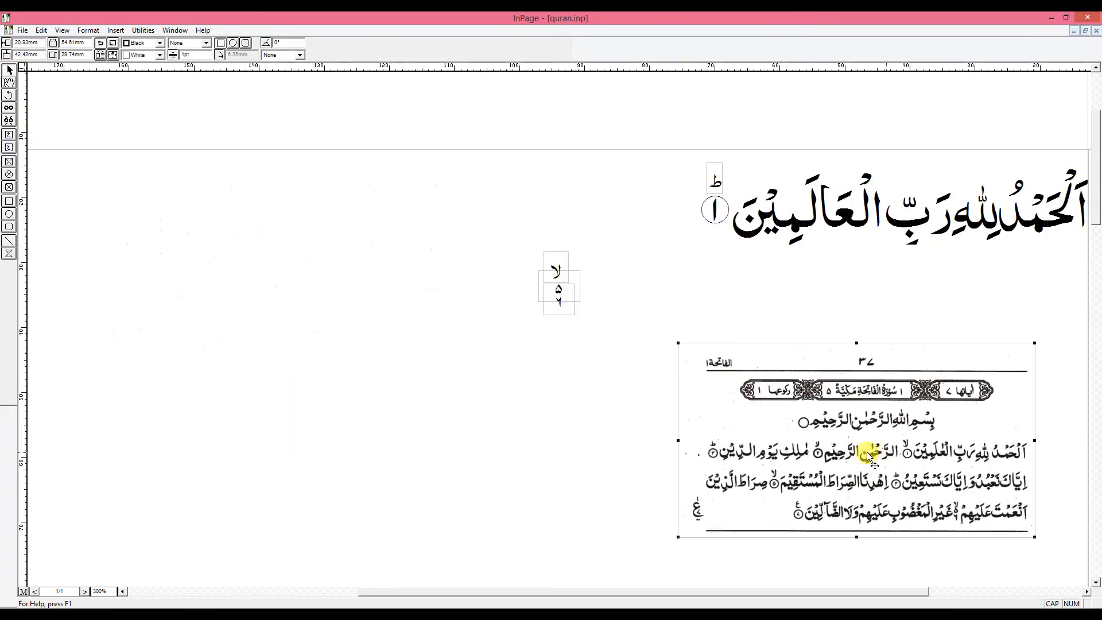
# Unlock the ط text box above the circled verse number
pyautogui.rightClick(714, 182)
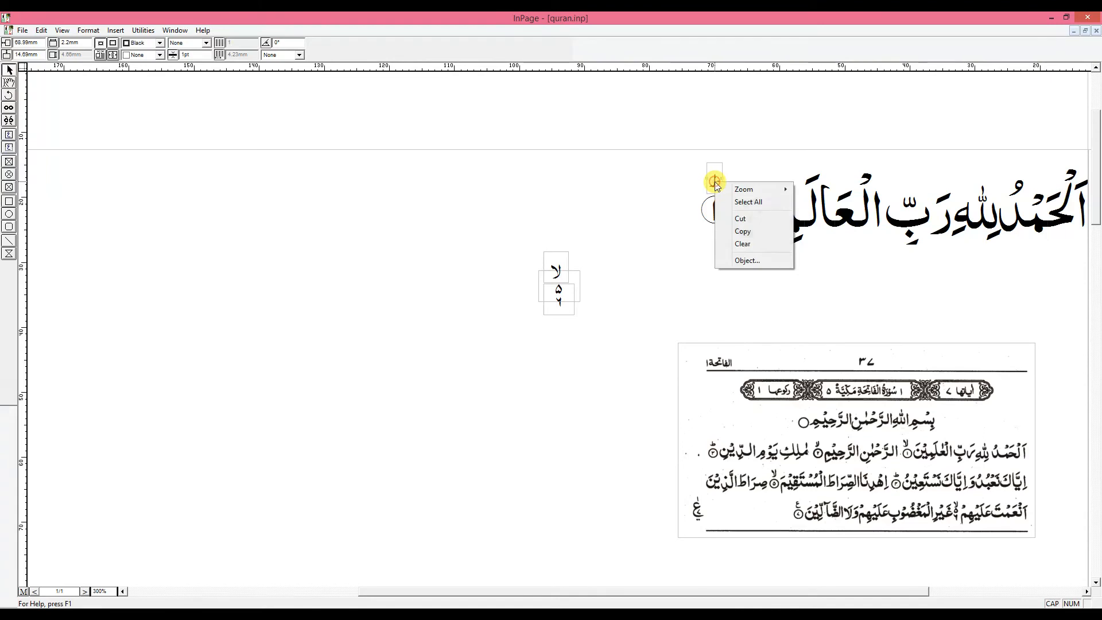
pyautogui.click(745, 260)
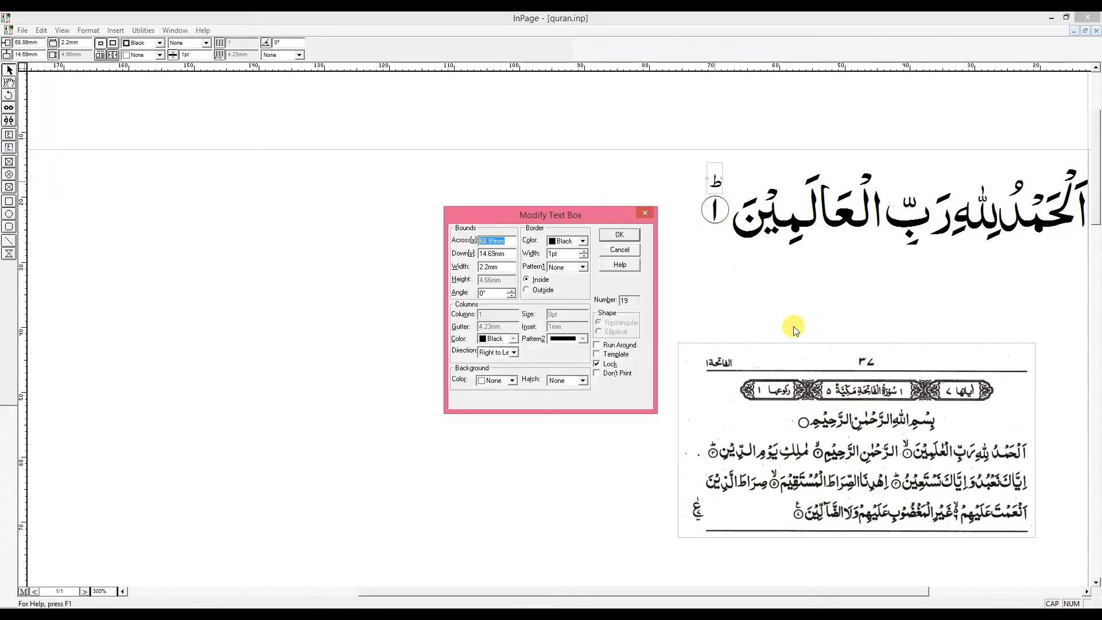
pyautogui.click(602, 364)
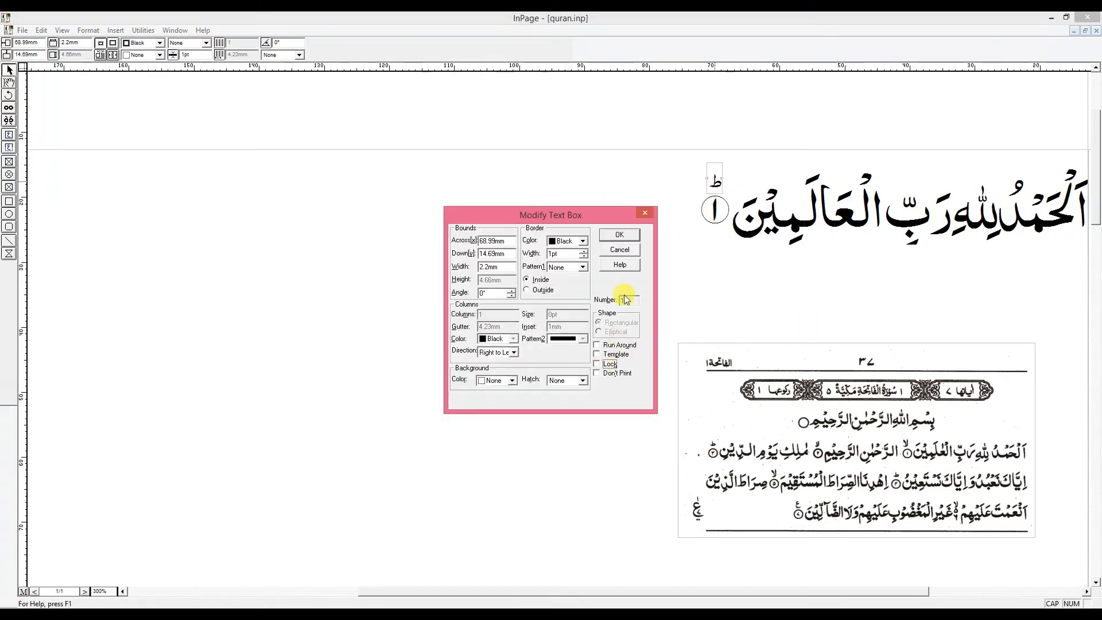
pyautogui.click(619, 235)
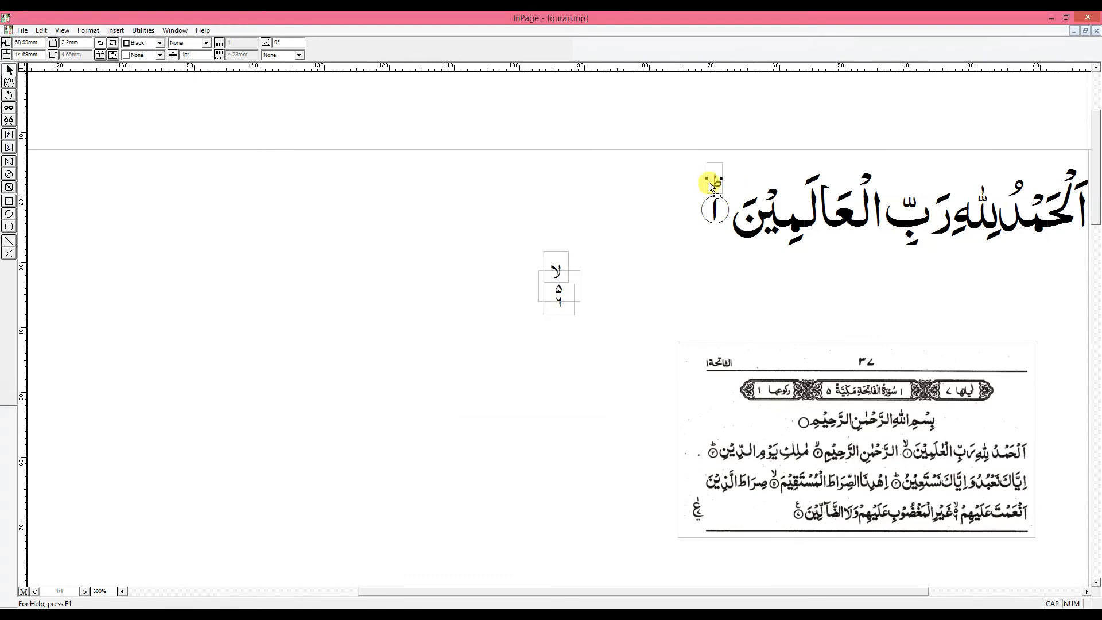
# Draw a text box about 6 mm wide in the page's left margin, level with the verse, and enter ع
pyautogui.moveTo(720, 592); pyautogui.dragTo(557, 594)
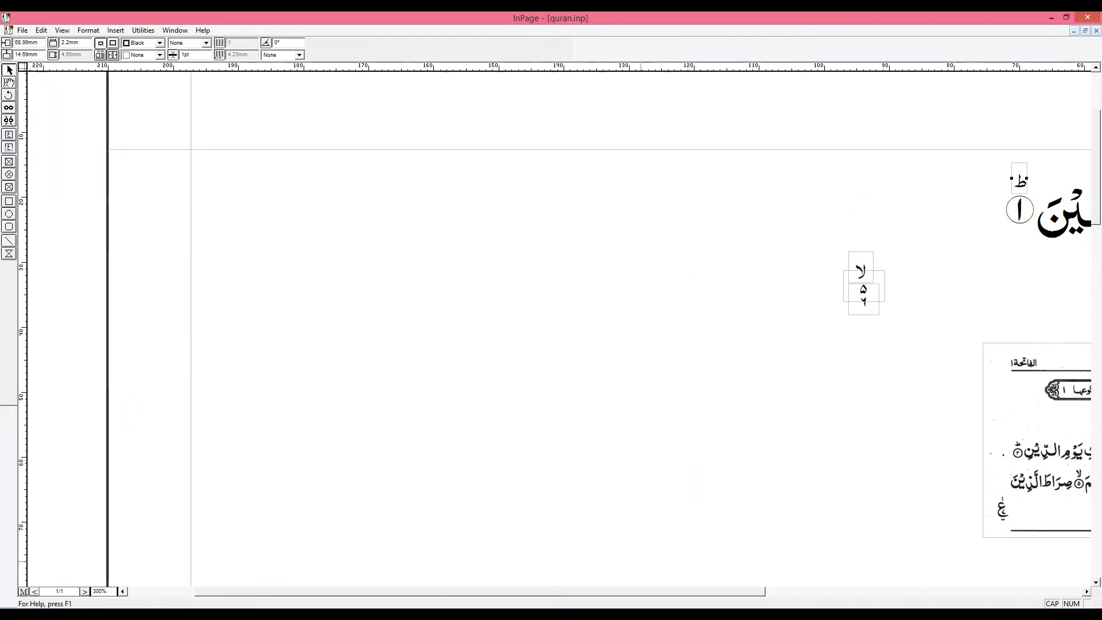
pyautogui.moveTo(274, 592); pyautogui.dragTo(297, 591)
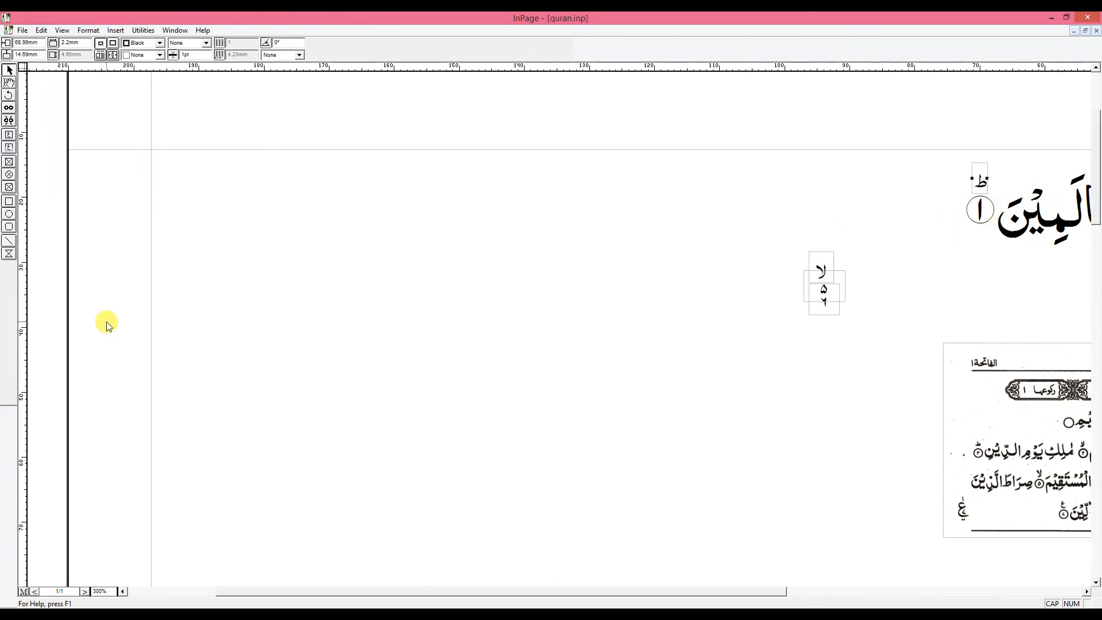
pyautogui.click(9, 148)
pyautogui.moveTo(106, 162); pyautogui.dragTo(146, 173)
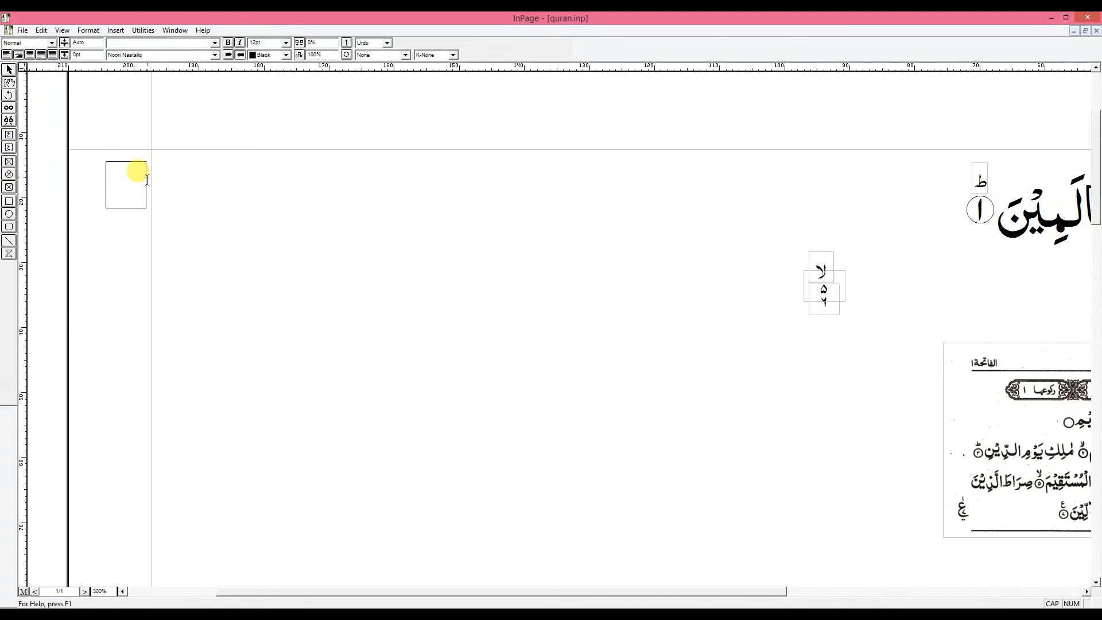
pyautogui.write('ع')
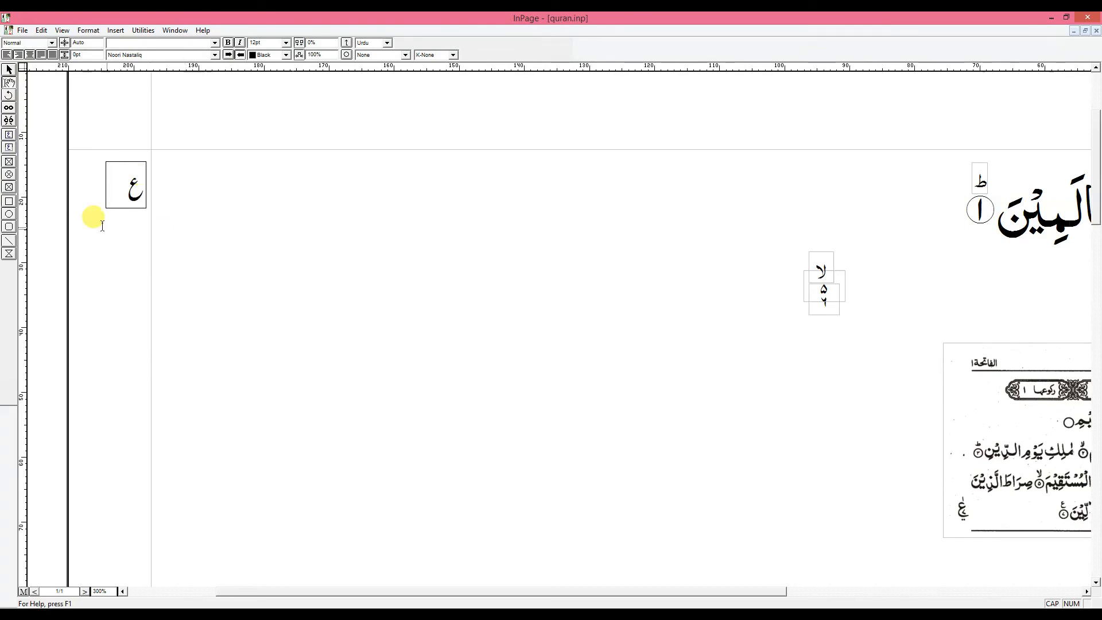
# Change the font of the ع in the margin box to 1 MUHAMMADI QURANIC
pyautogui.doubleClick(122, 179)
pyautogui.click(159, 54)
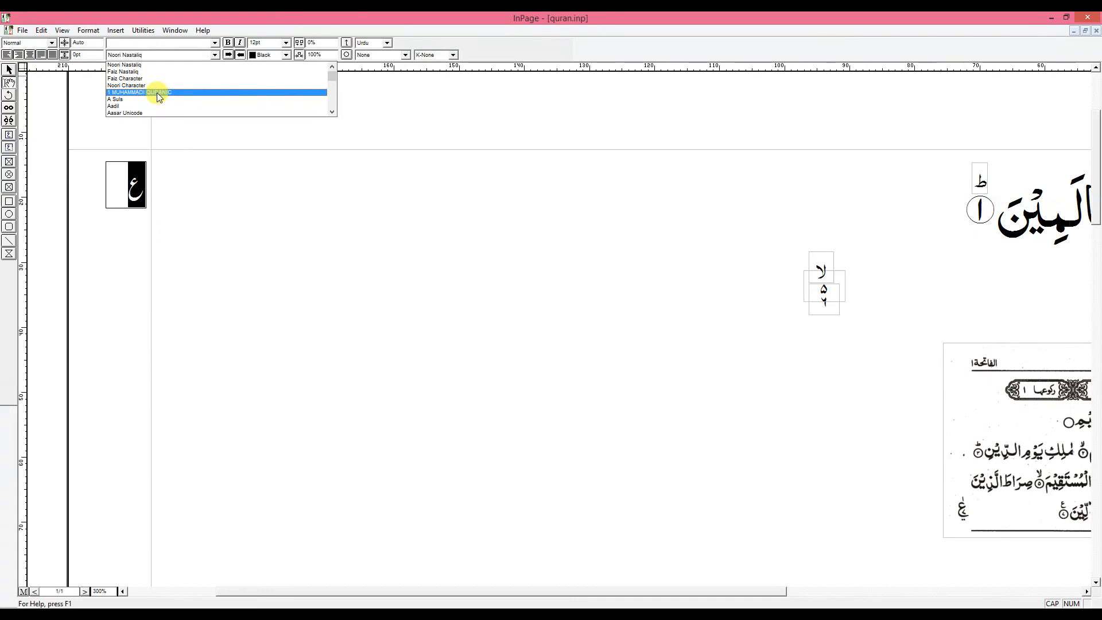
pyautogui.click(157, 92)
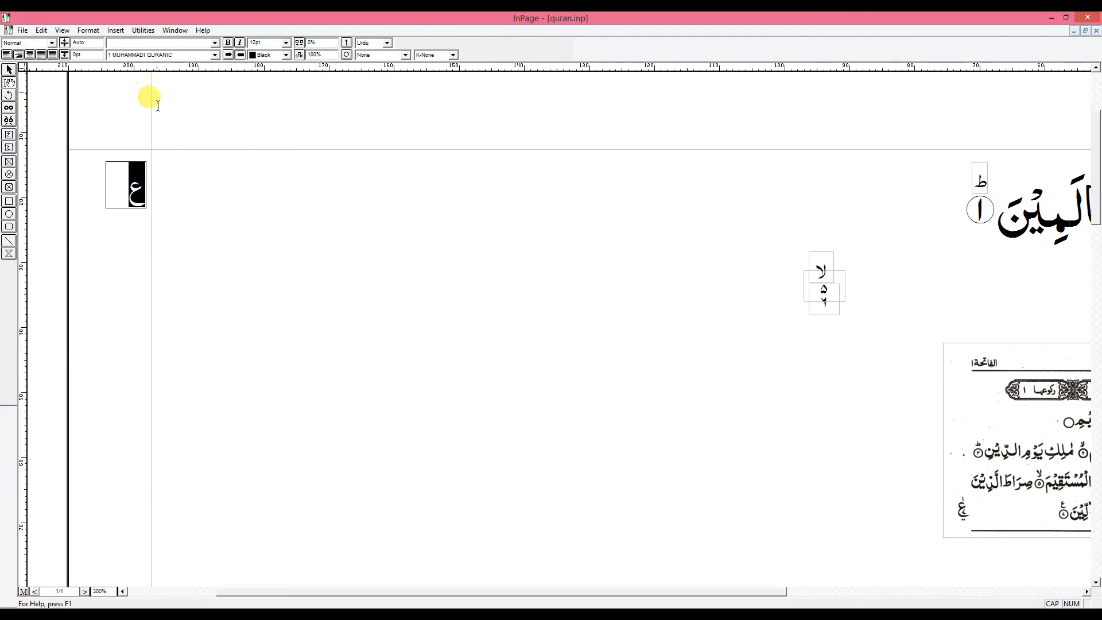
pyautogui.click(123, 198)
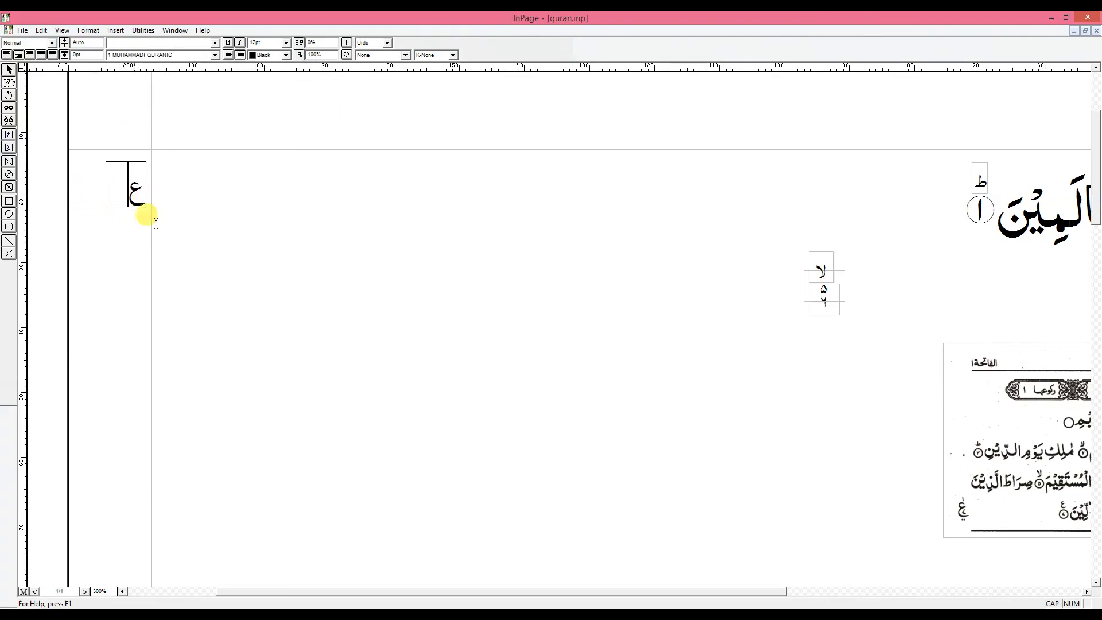
pyautogui.click(348, 228)
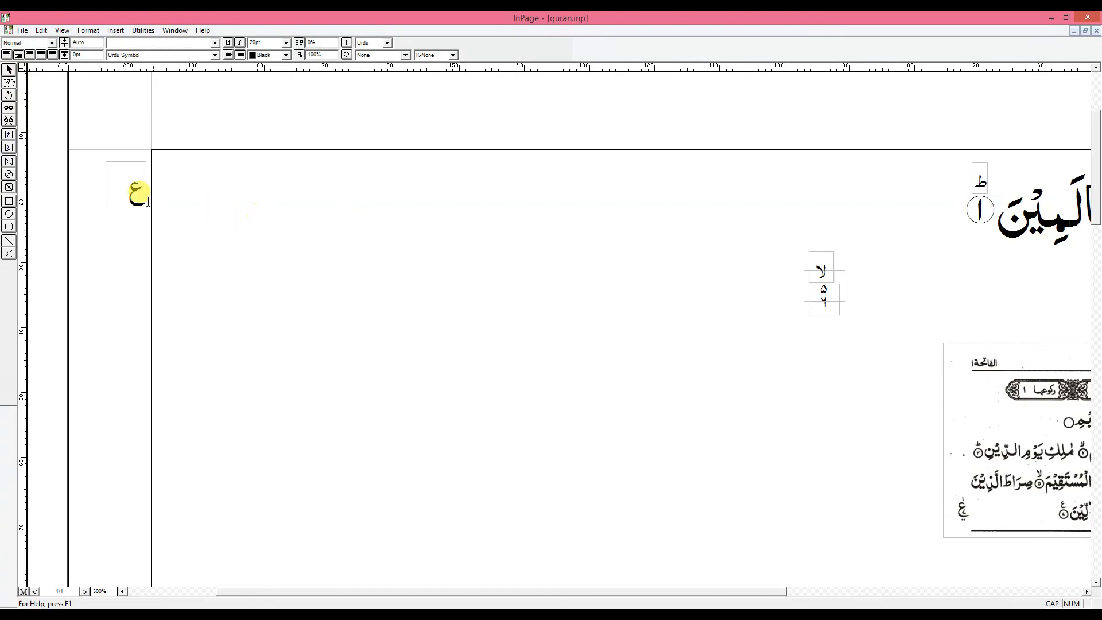
# Lock the ع text box in the page margin
pyautogui.click(7, 69)
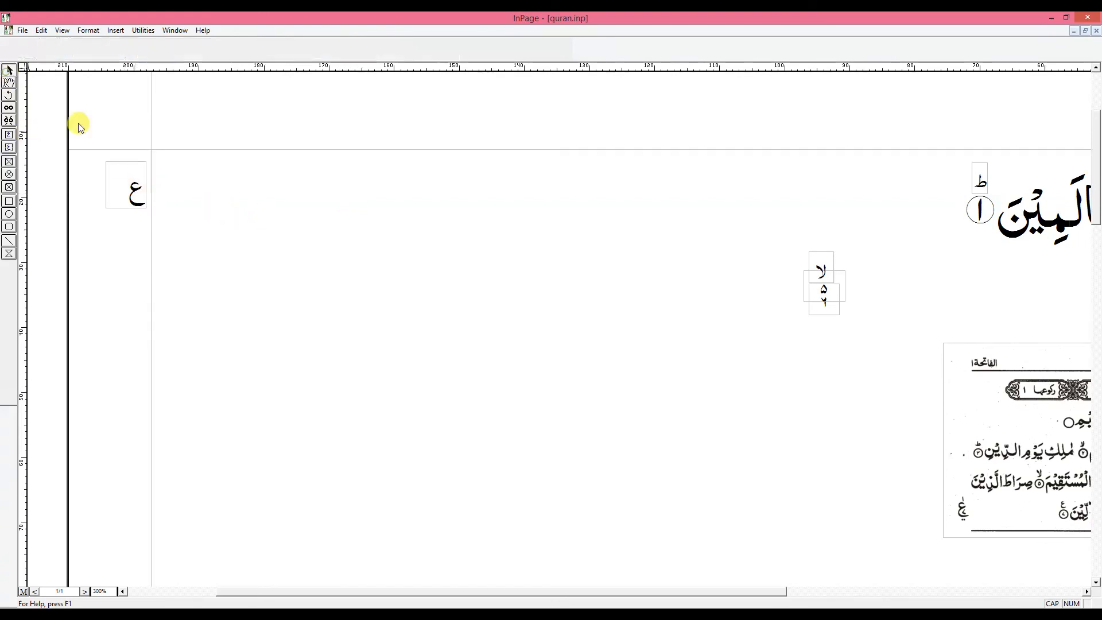
pyautogui.click(126, 184)
pyautogui.rightClick(126, 184)
pyautogui.click(158, 263)
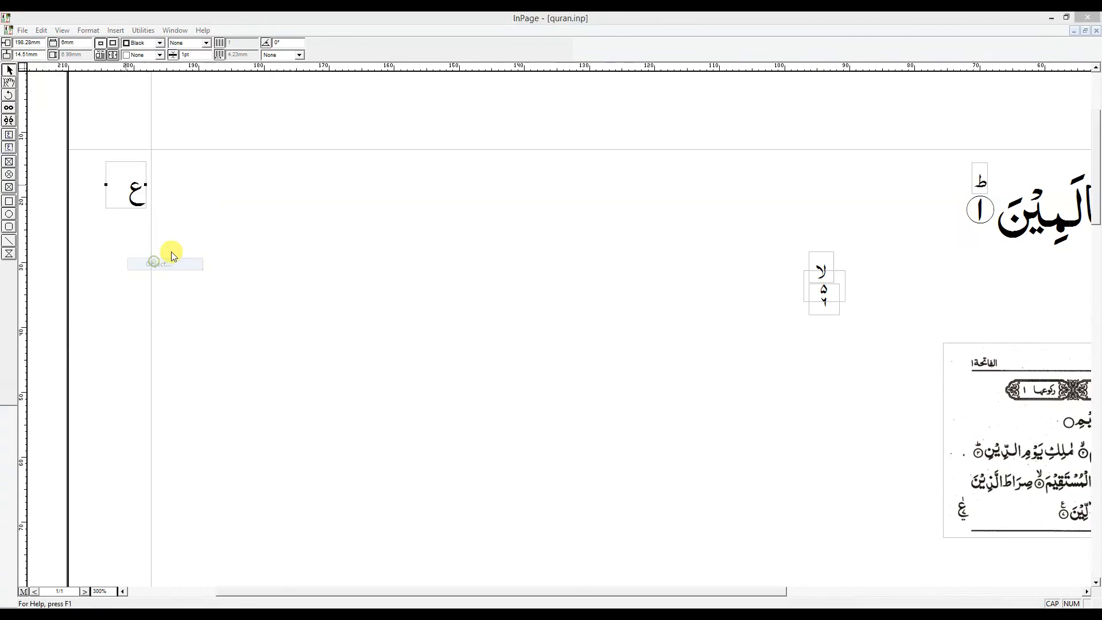
pyautogui.click(608, 364)
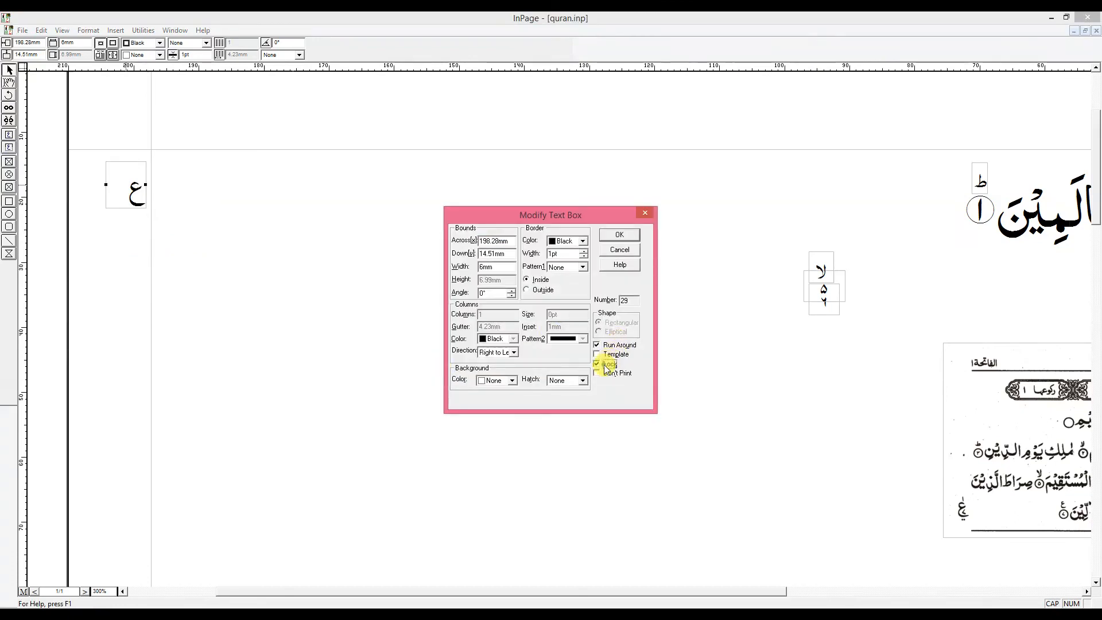
pyautogui.click(616, 235)
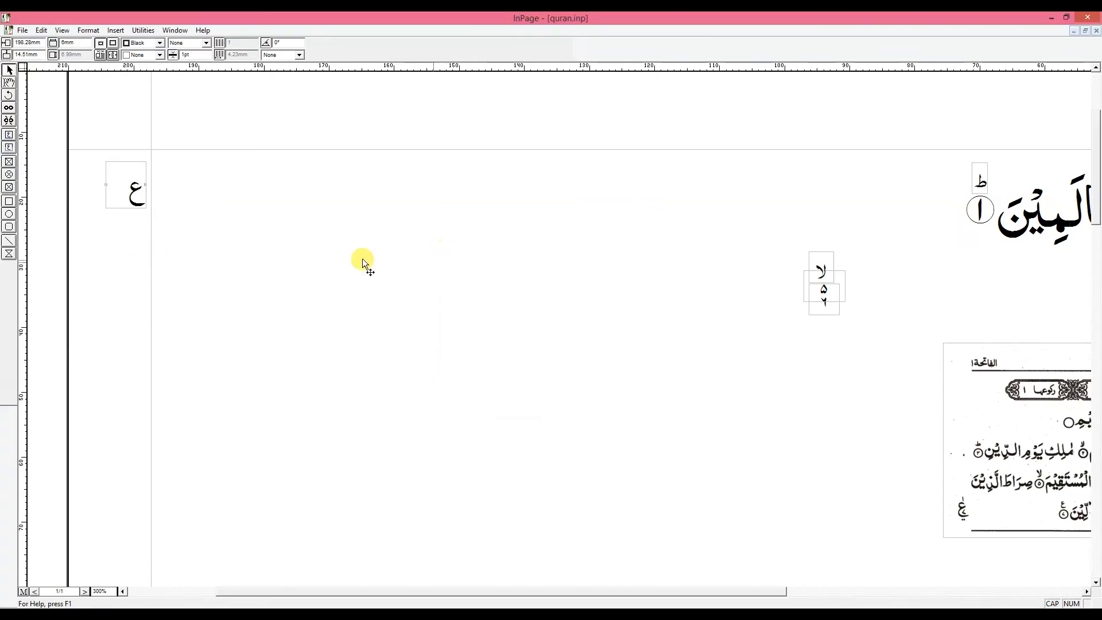
# Replace the ط in the small text box above the circled verse number with ع
pyautogui.click(7, 82)
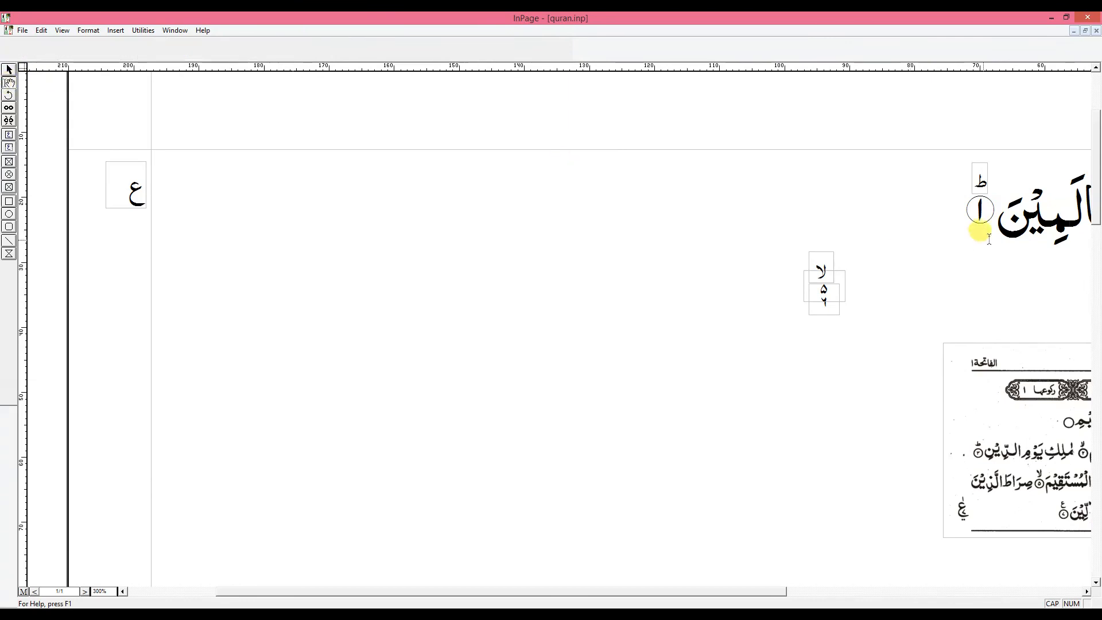
pyautogui.click(975, 181)
pyautogui.hotkey('ctrl', 'a')
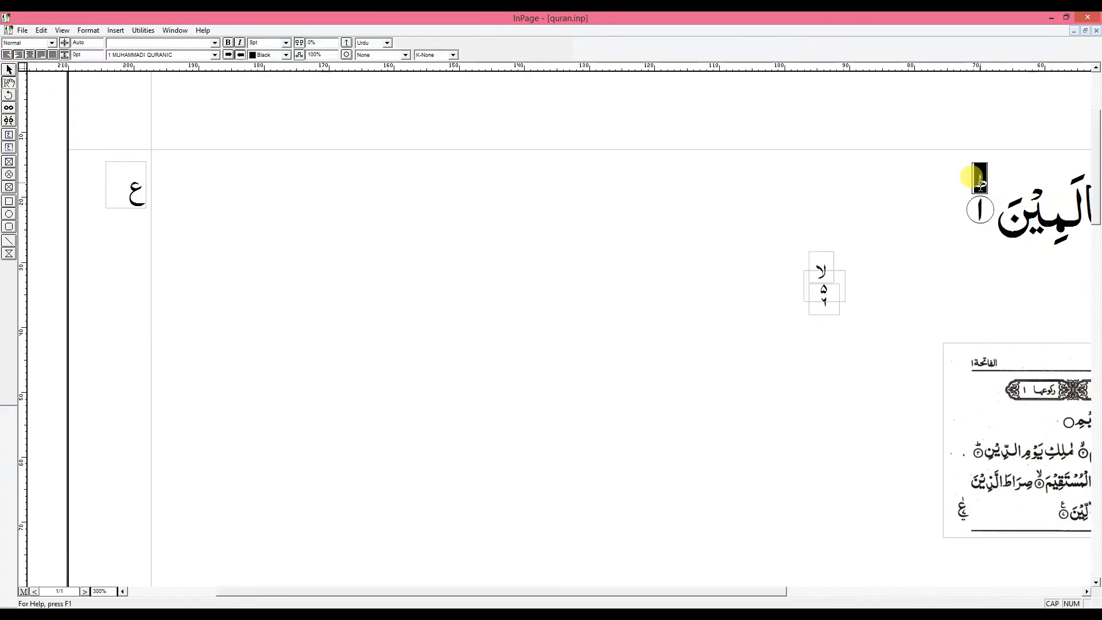
pyautogui.write('ع')
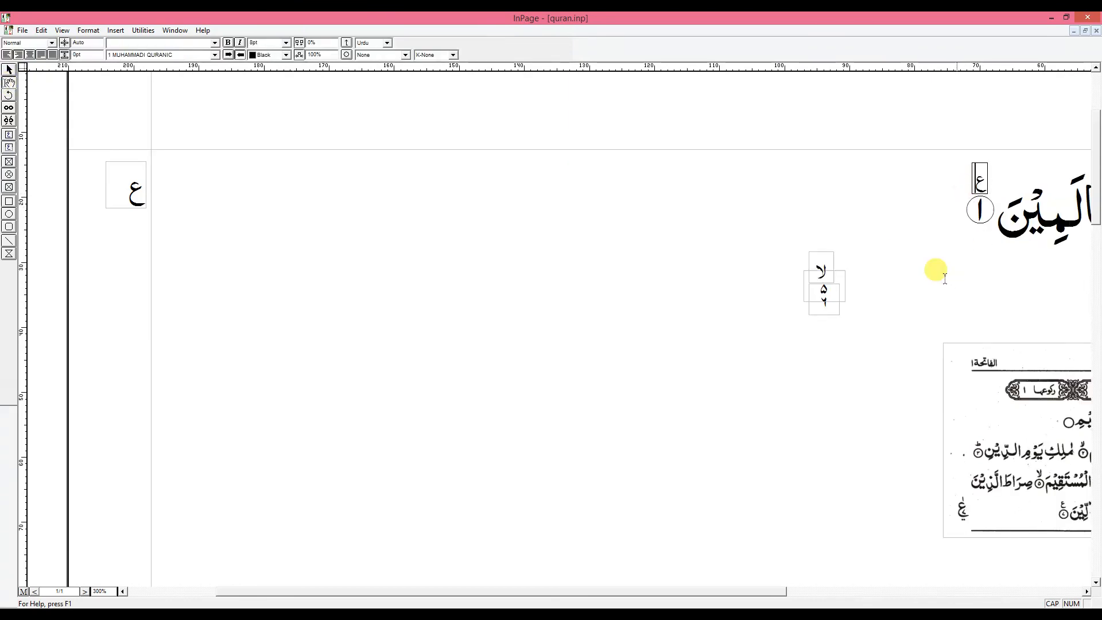
pyautogui.click(924, 214)
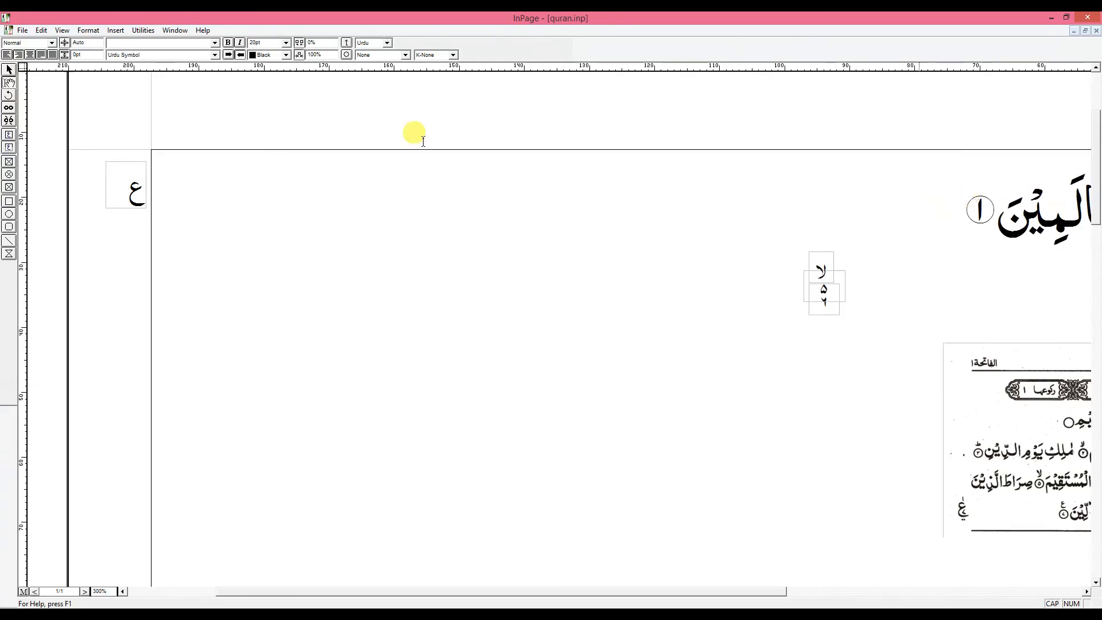
# Reselect the small text box above the circled verse number and place the text cursor beside its ع
pyautogui.click(9, 70)
pyautogui.click(979, 216)
pyautogui.moveTo(893, 134); pyautogui.dragTo(1003, 201)
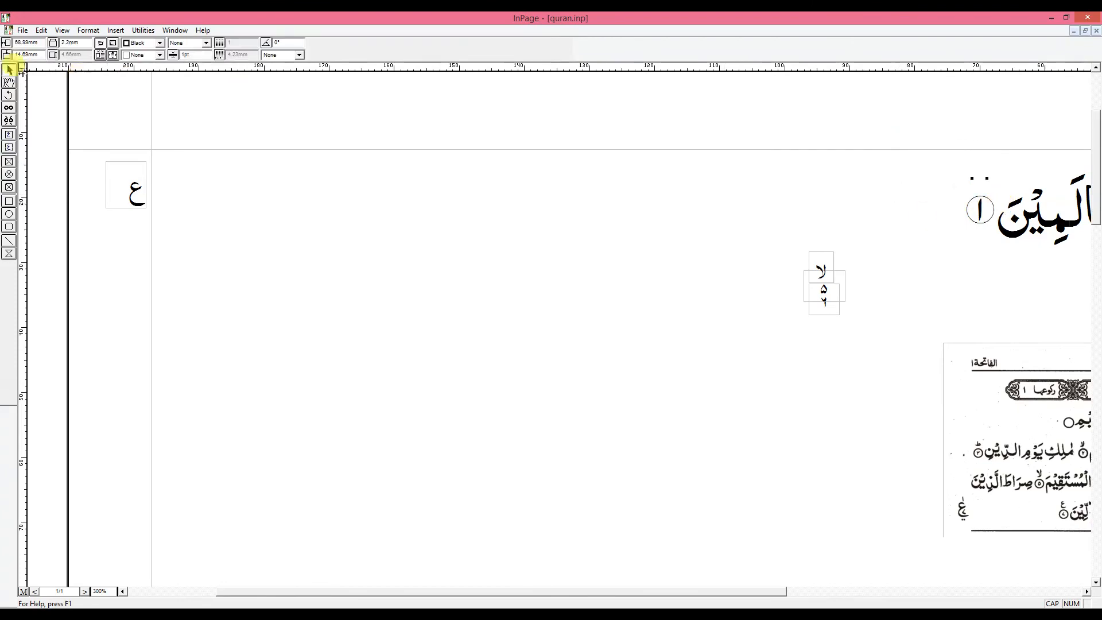
pyautogui.click(9, 83)
pyautogui.click(978, 178)
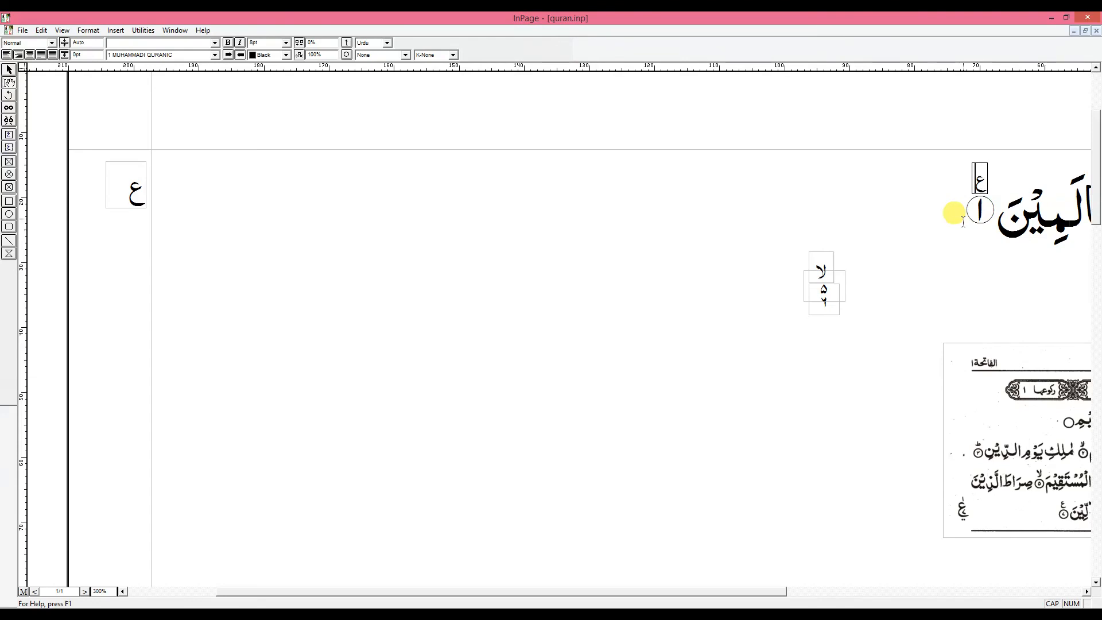
pyautogui.moveTo(553, 594); pyautogui.dragTo(681, 587)
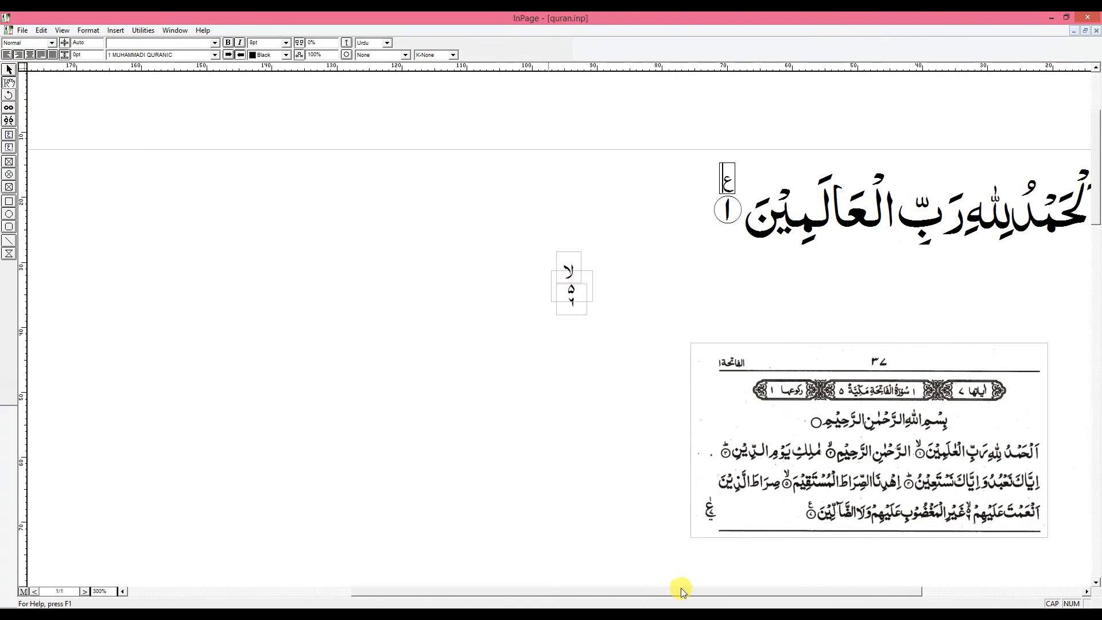
pyautogui.moveTo(690, 585); pyautogui.dragTo(716, 584)
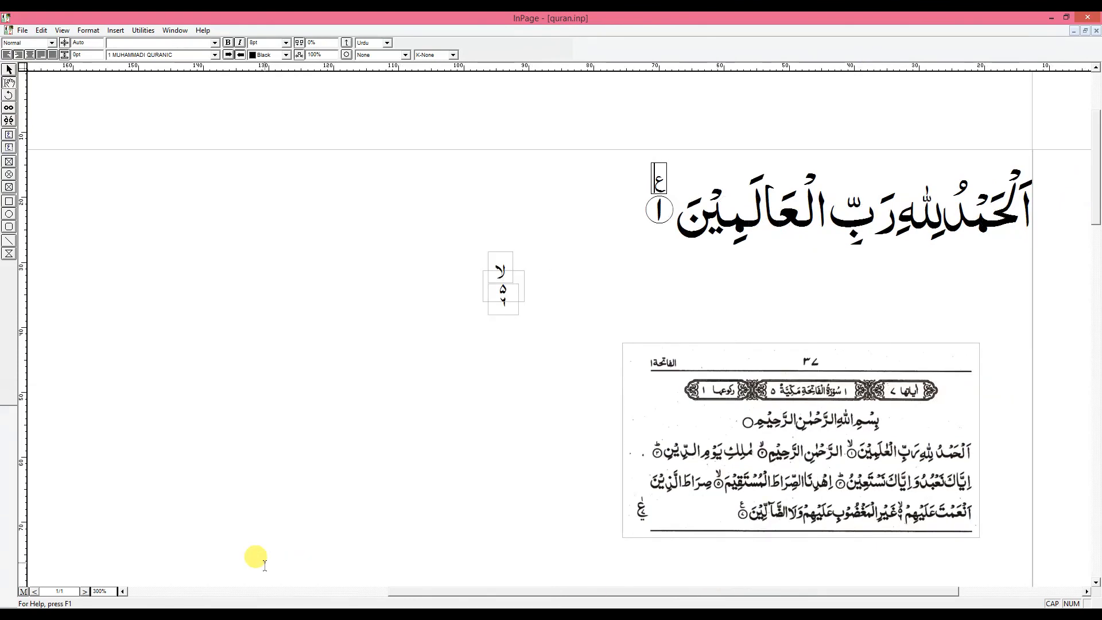